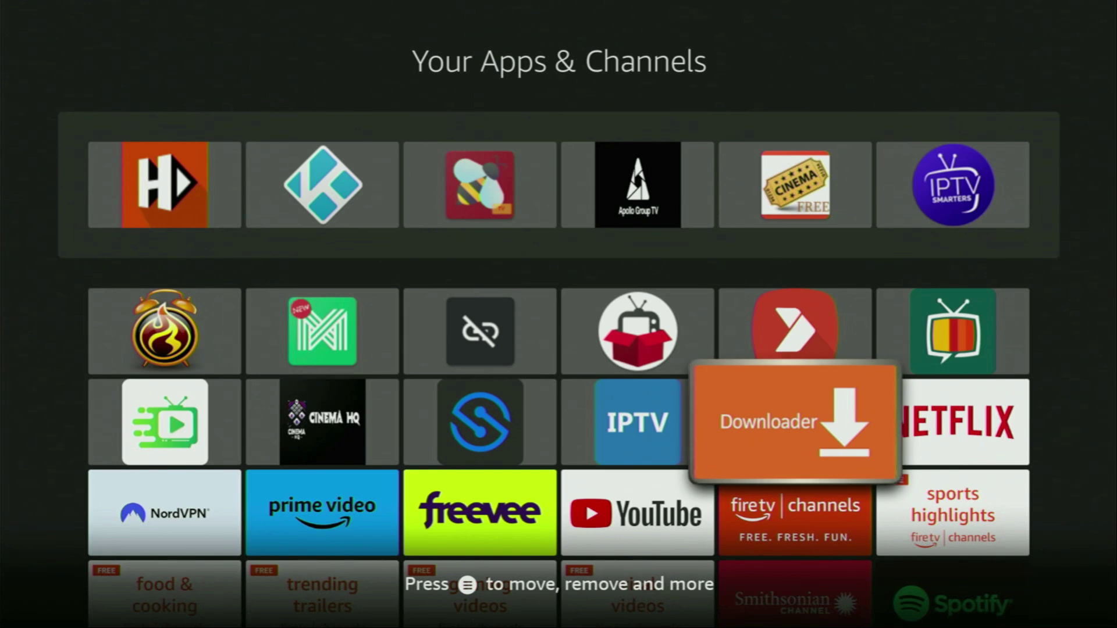
Step: Back out of Your Apps & Channels to the Fire TV Home screen
key(Escape)
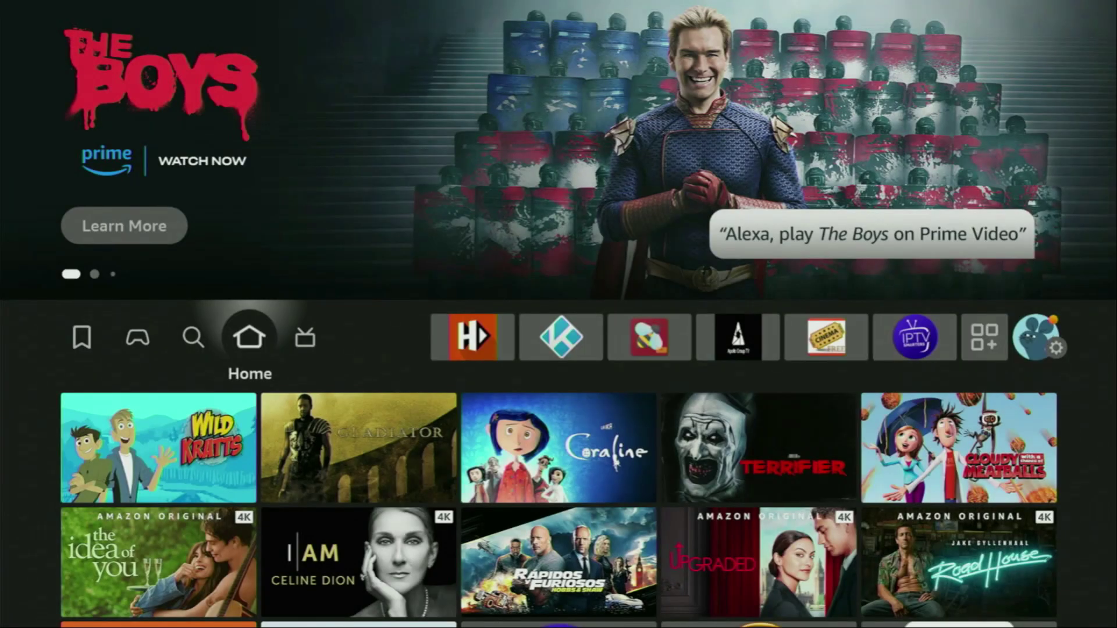
key(Left)
key(Down)
key(Return)
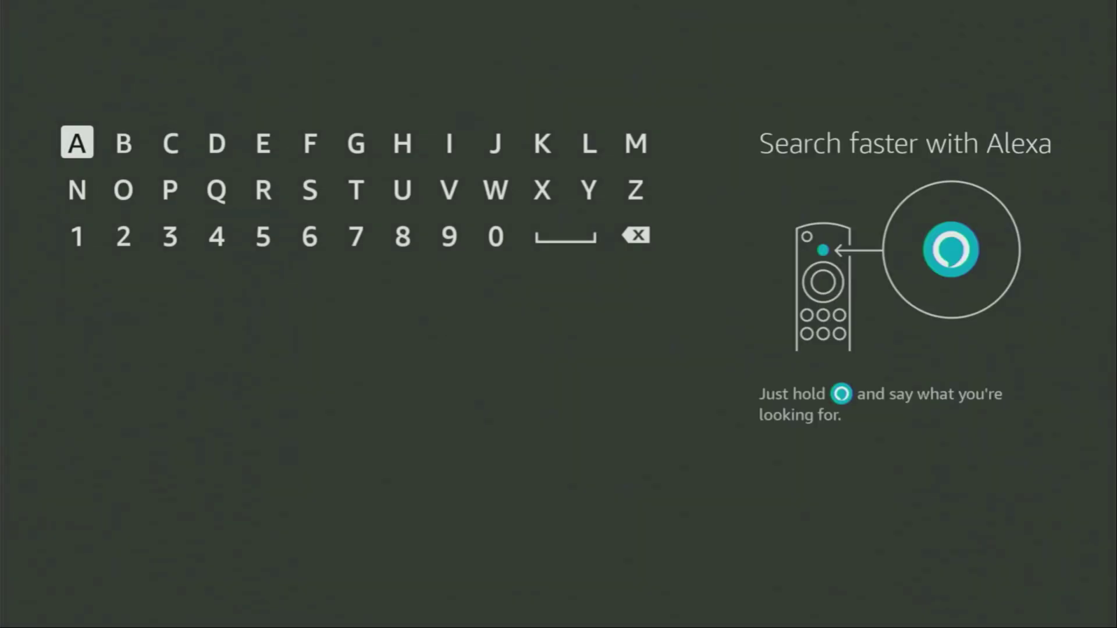
key(Right)
key(Right)
key(Right)
key(Return)
key(Down)
key(Left)
key(Left)
key(Return)
key(Down)
key(Down)
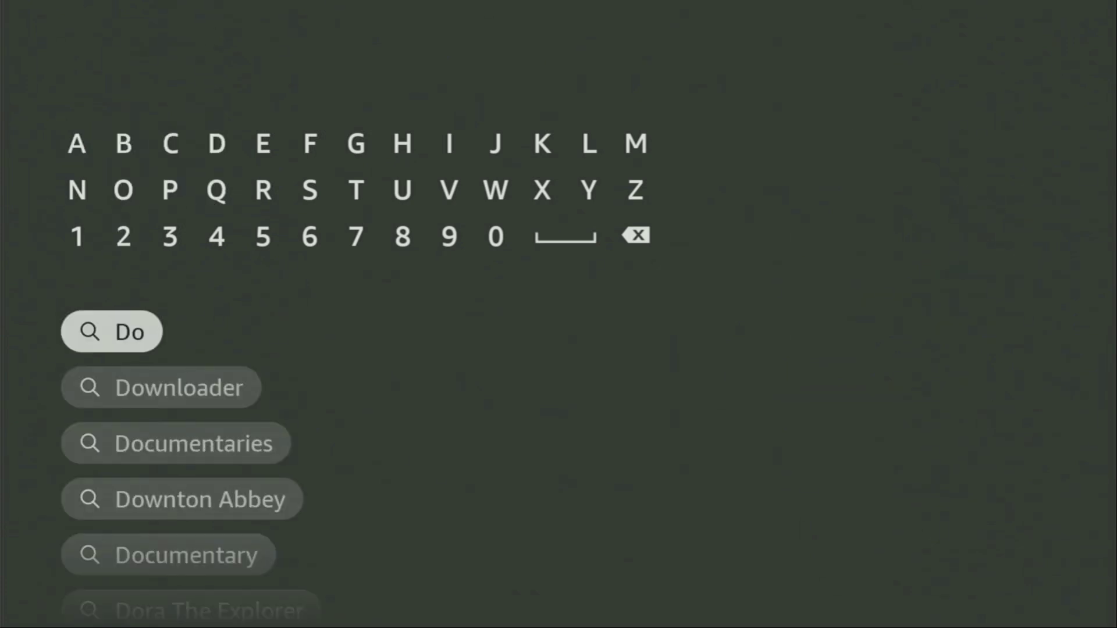
key(Down)
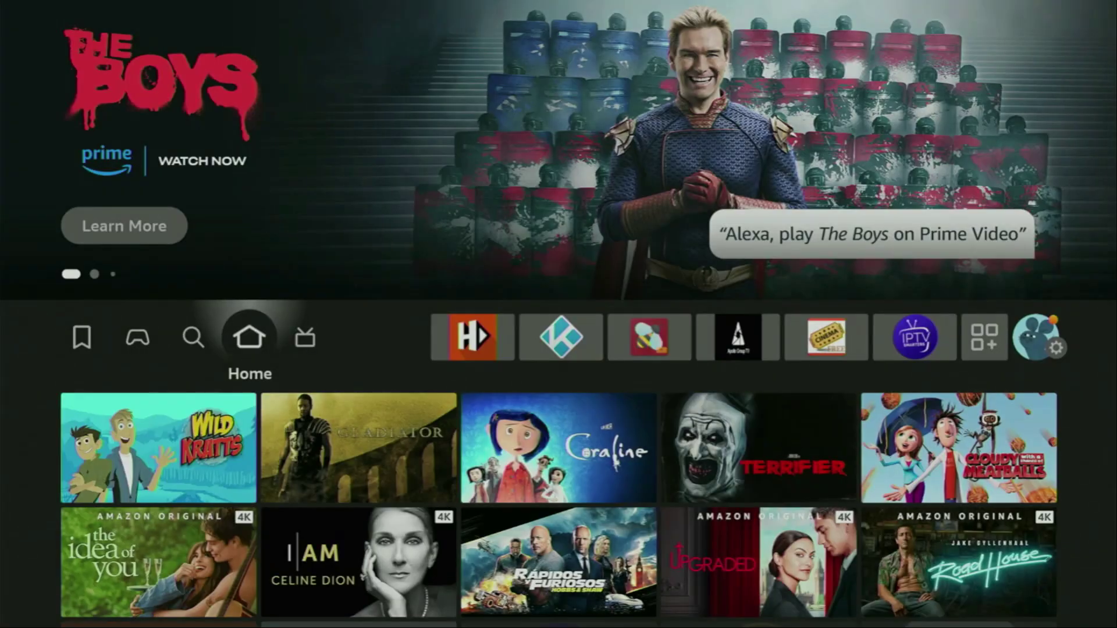
Step: Go to the Settings gear, enter My Fire TV, and highlight Developer options
key(Right)
key(Right)
key(Right)
key(Right)
key(Right)
key(Right)
key(Right)
key(Right)
key(Right)
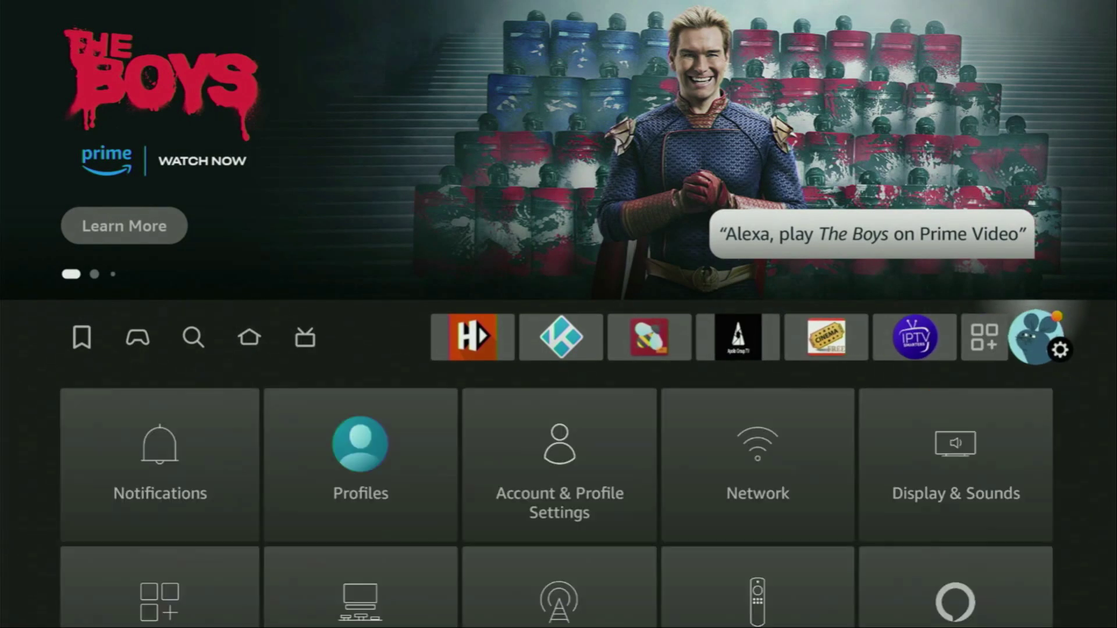
key(Down)
key(Down)
key(Down)
key(Right)
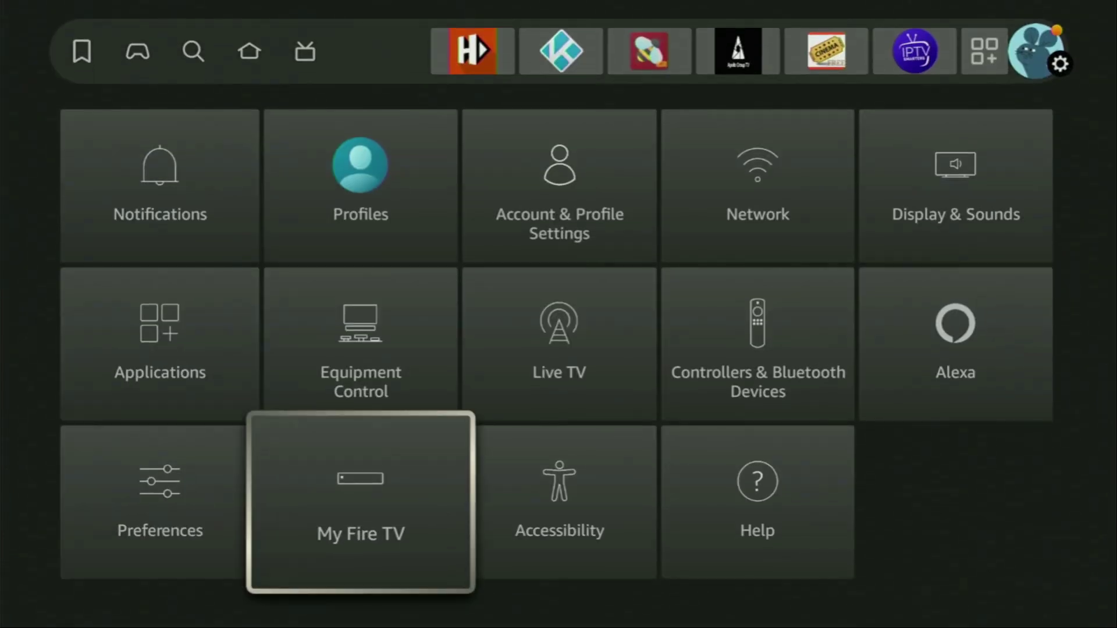
key(Return)
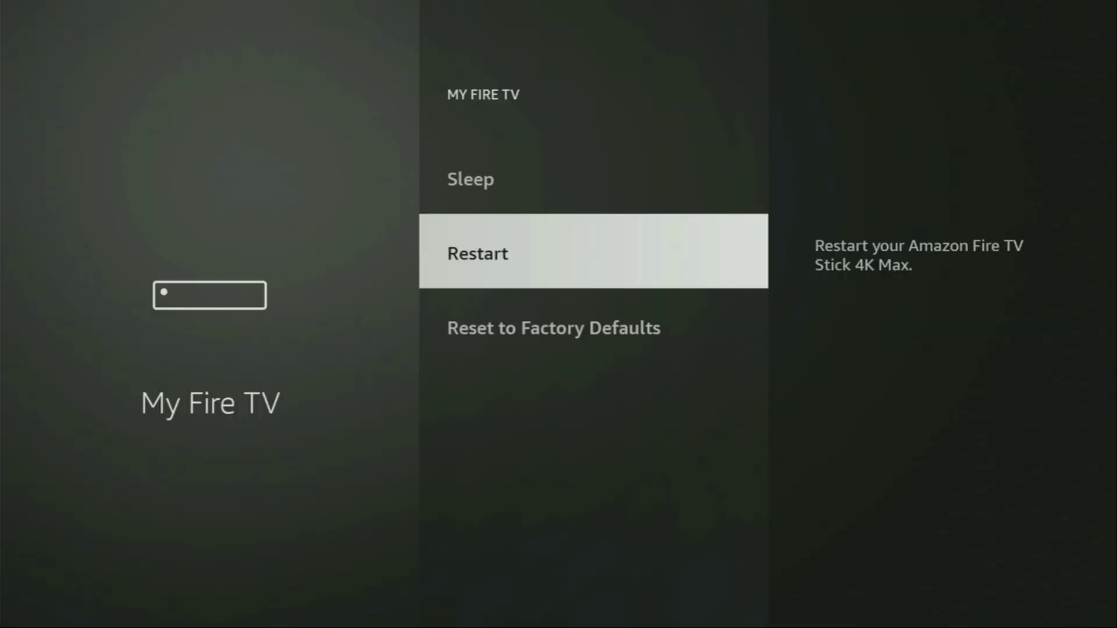
key(Up)
key(Up)
key(Up)
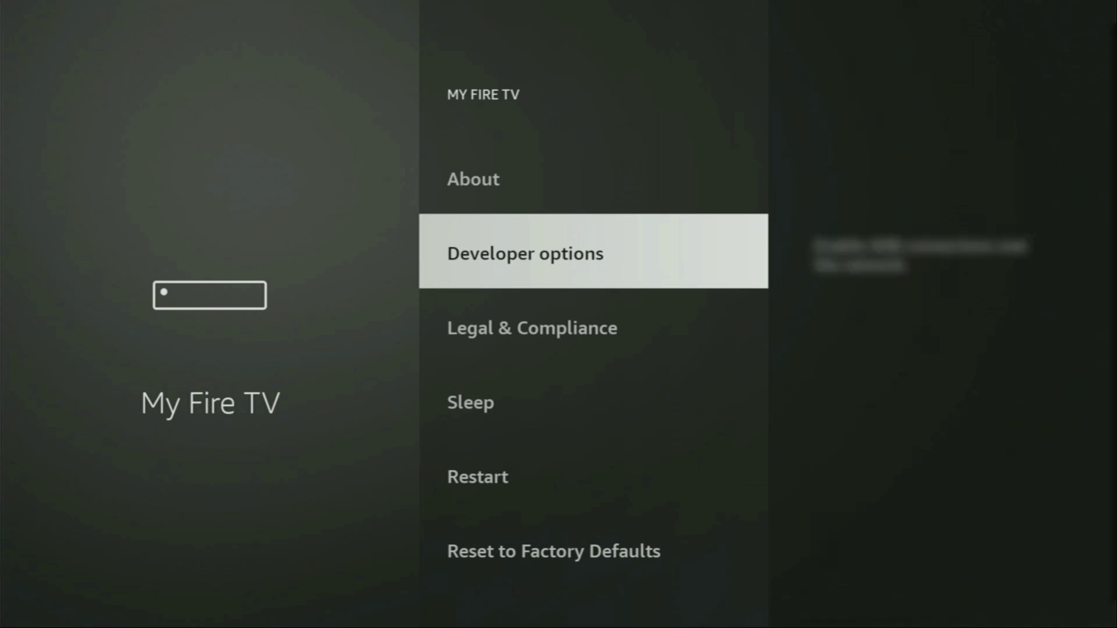
key(Up)
key(Return)
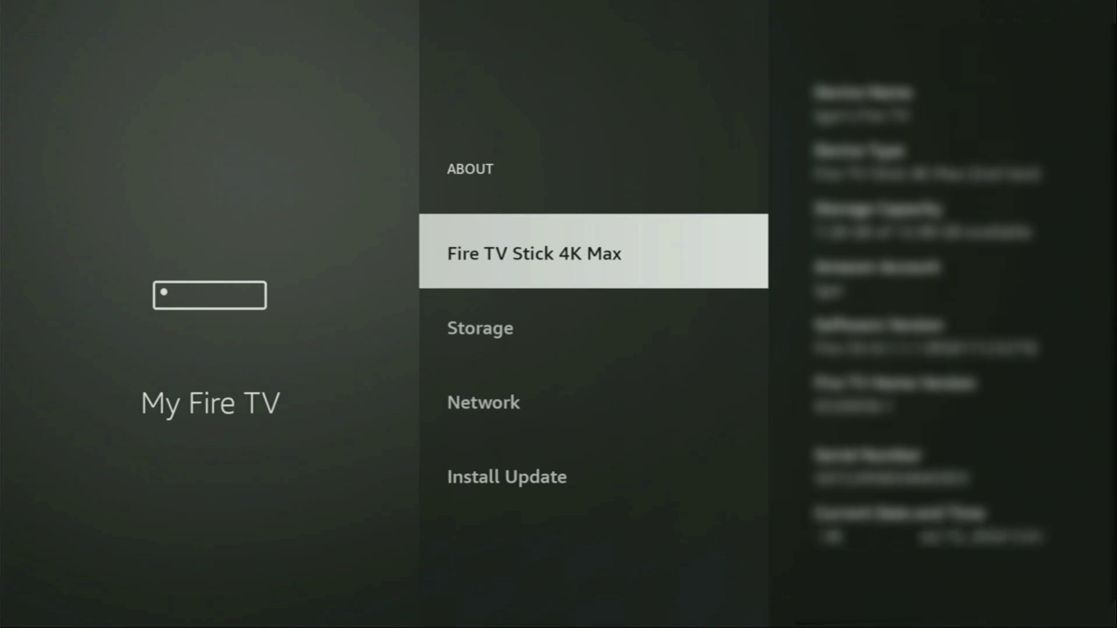
key(Return)
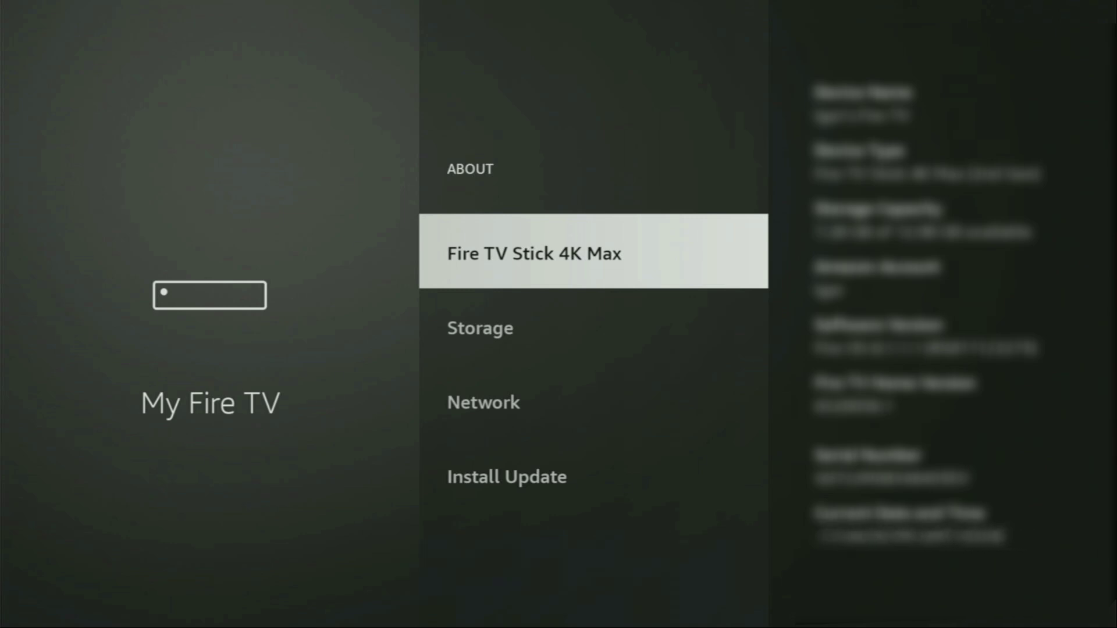
key(Escape)
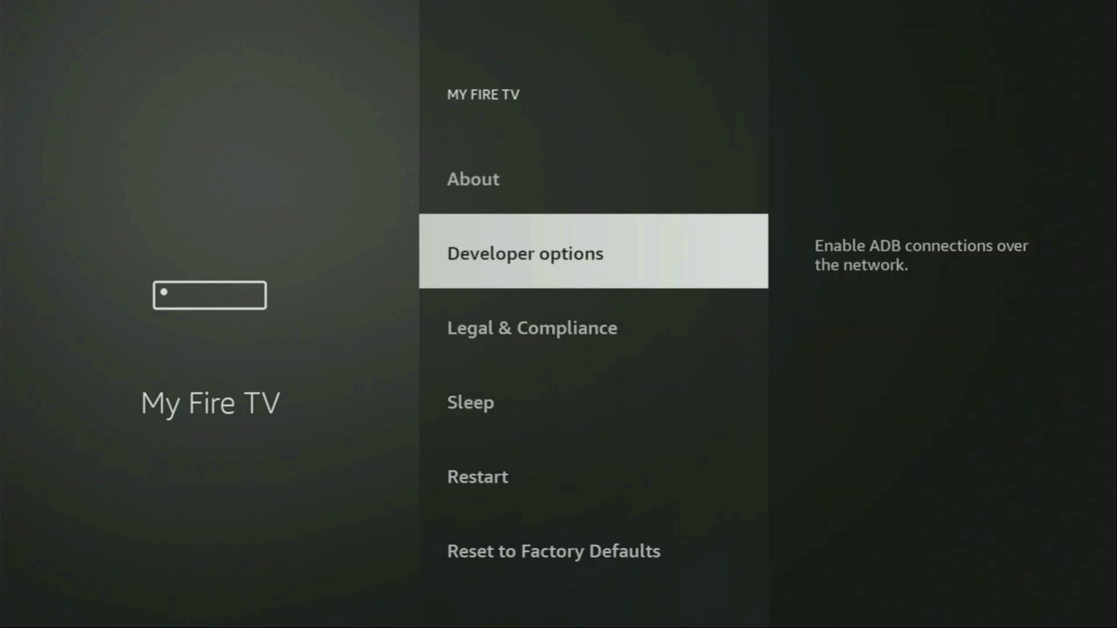
Step: Turn Downloader ON under Developer options > Install unknown apps
key(Return)
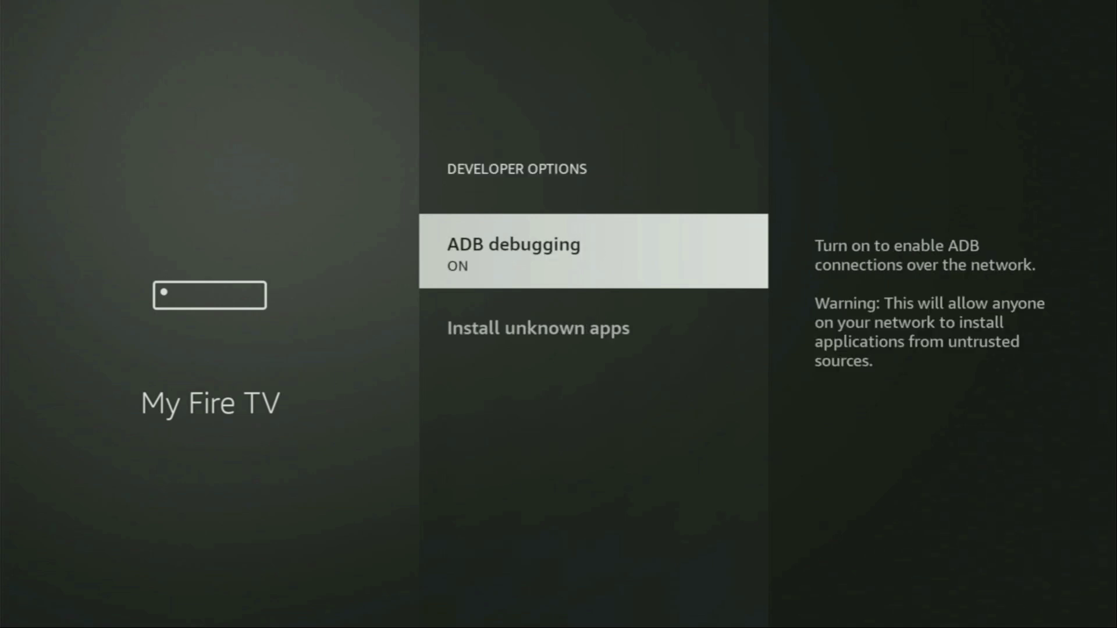
key(Down)
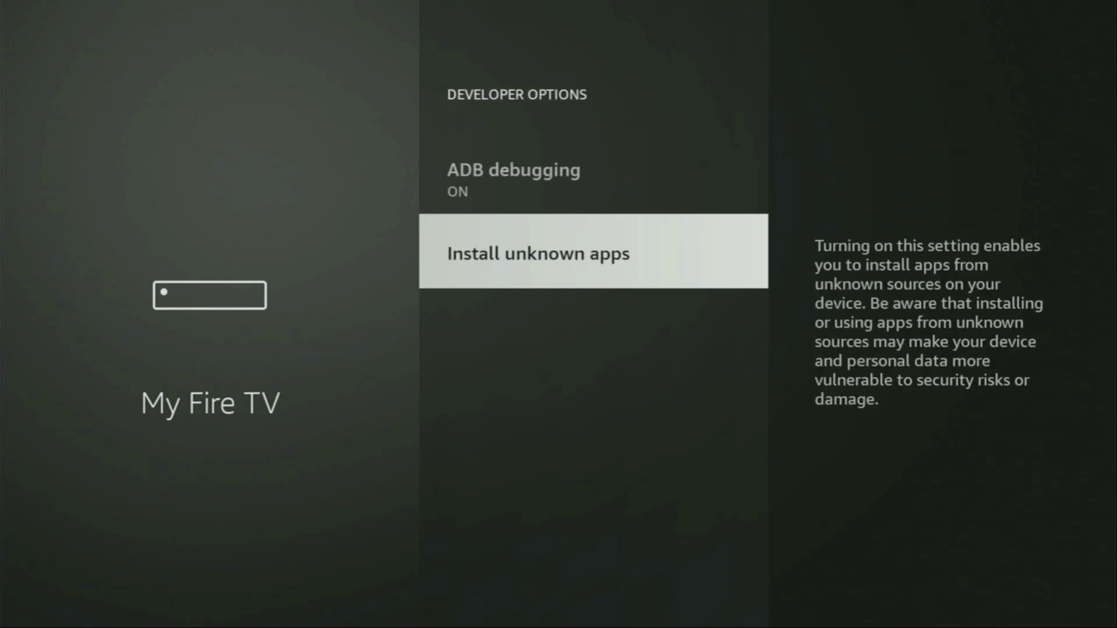
key(Return)
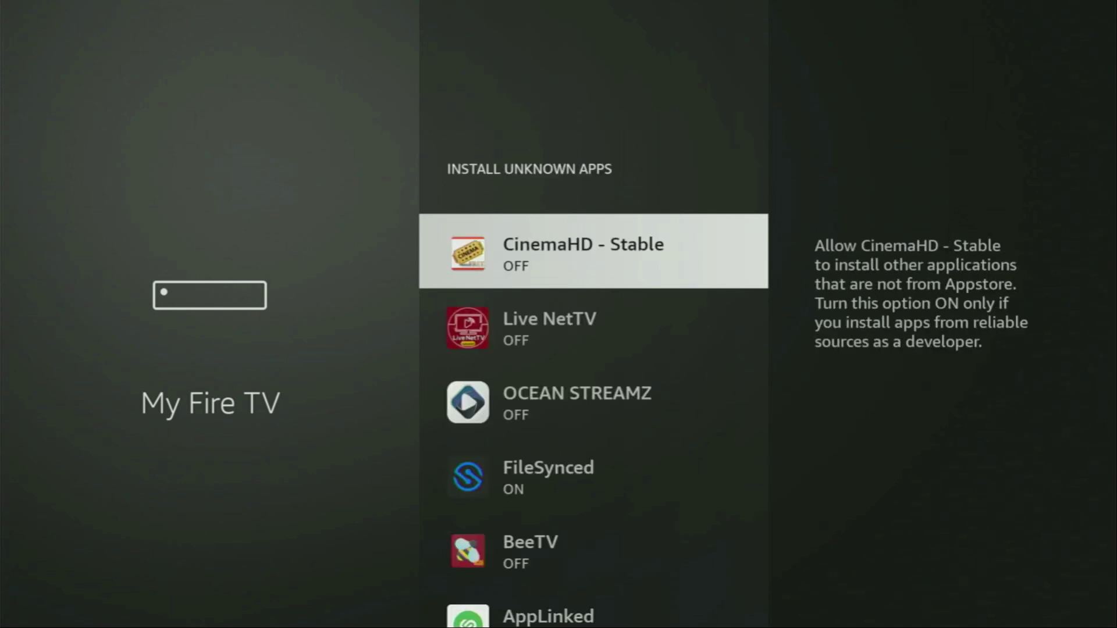
key(Down)
key(Down)
key(Down)
key(Down)
key(Down)
key(Down)
key(Down)
key(Down)
key(Down)
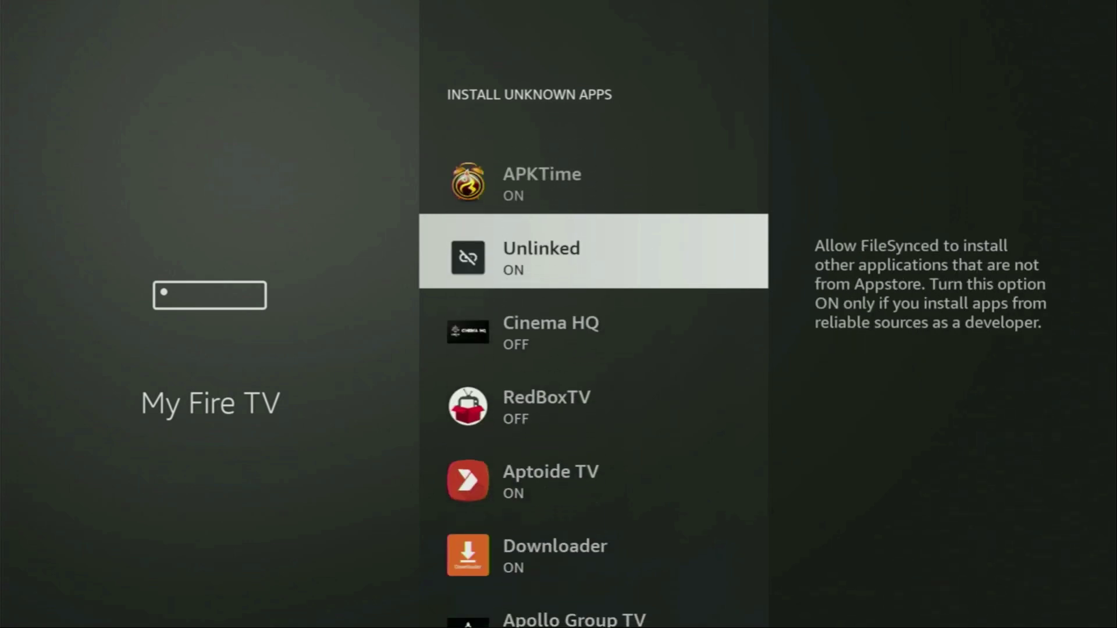
key(Down)
key(Down)
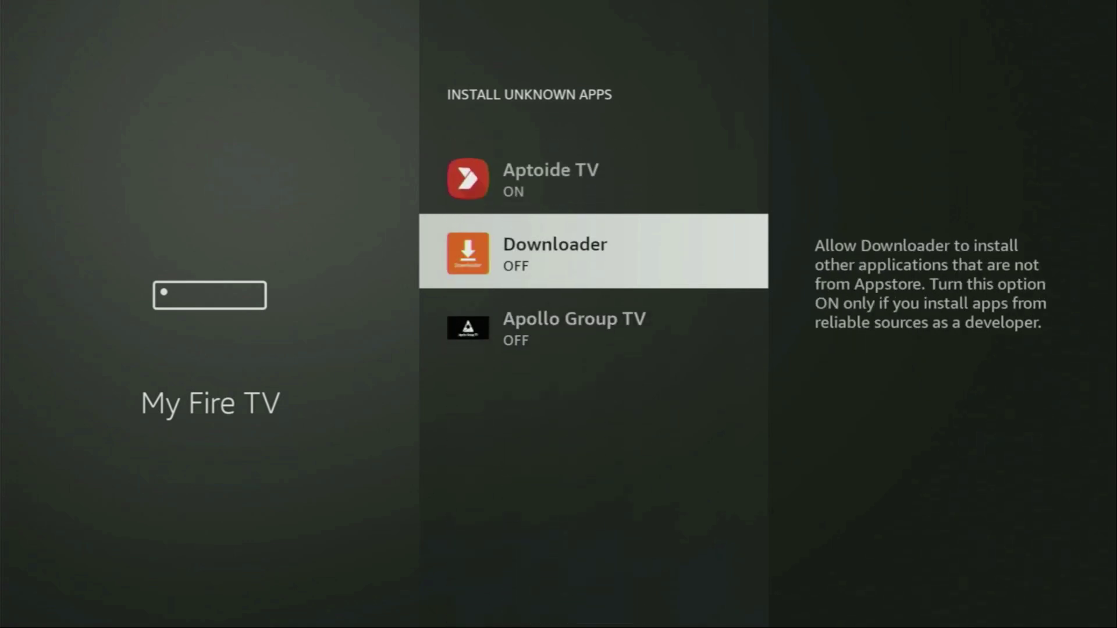
key(Return)
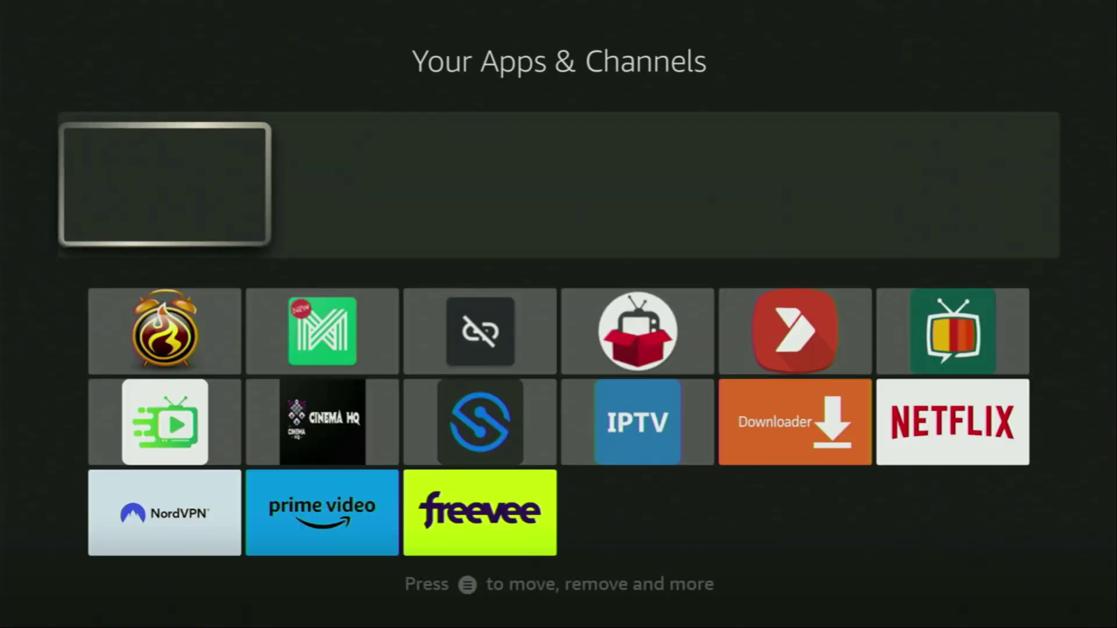
Step: Move through the Your Apps & Channels grid to the NordVPN app
key(Down)
key(Down)
key(Right)
key(Right)
key(Right)
key(Right)
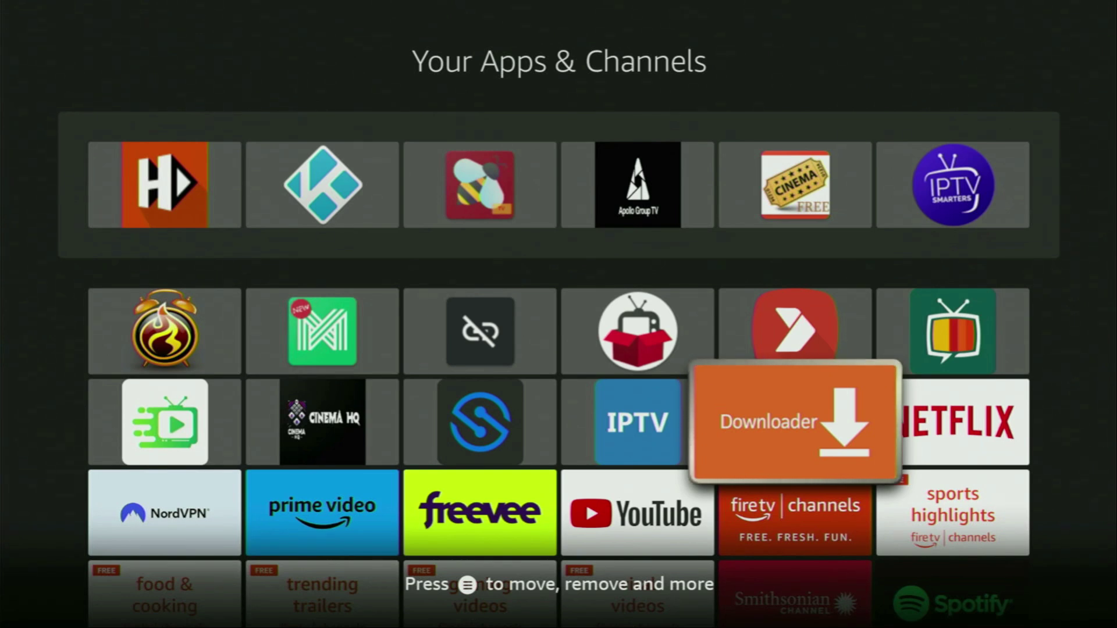
key(Down)
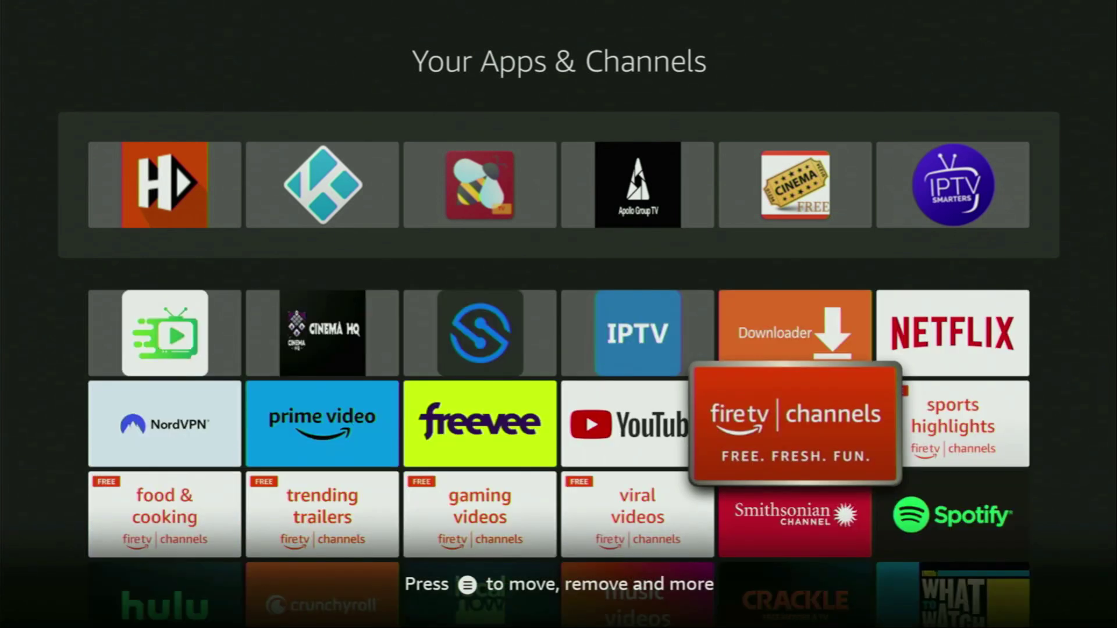
key(Left)
key(Left)
key(Left)
key(Left)
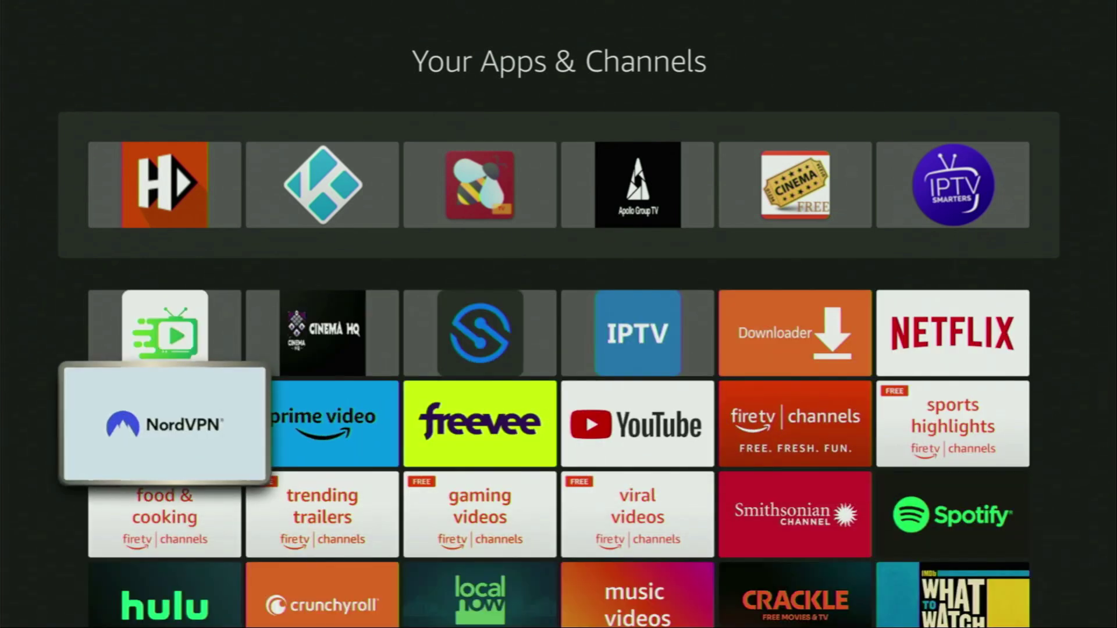
Step: Launch NordVPN, browse the suggested Germany, Japan and Hong Kong servers, then open the country list
key(Return)
key(Left)
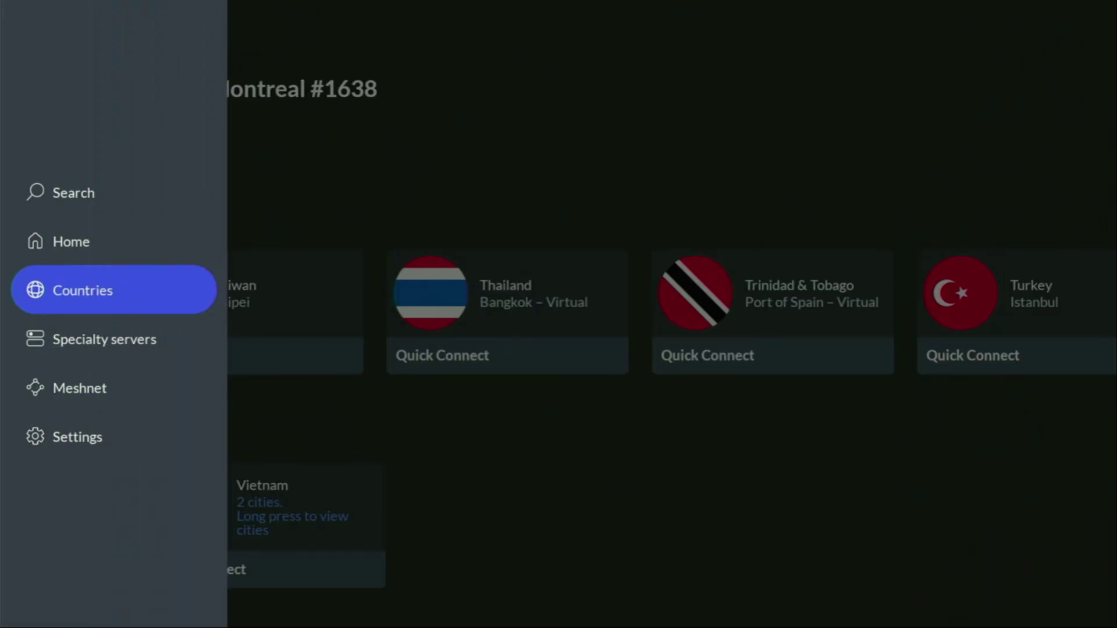
key(Up)
key(Right)
key(Down)
key(Left)
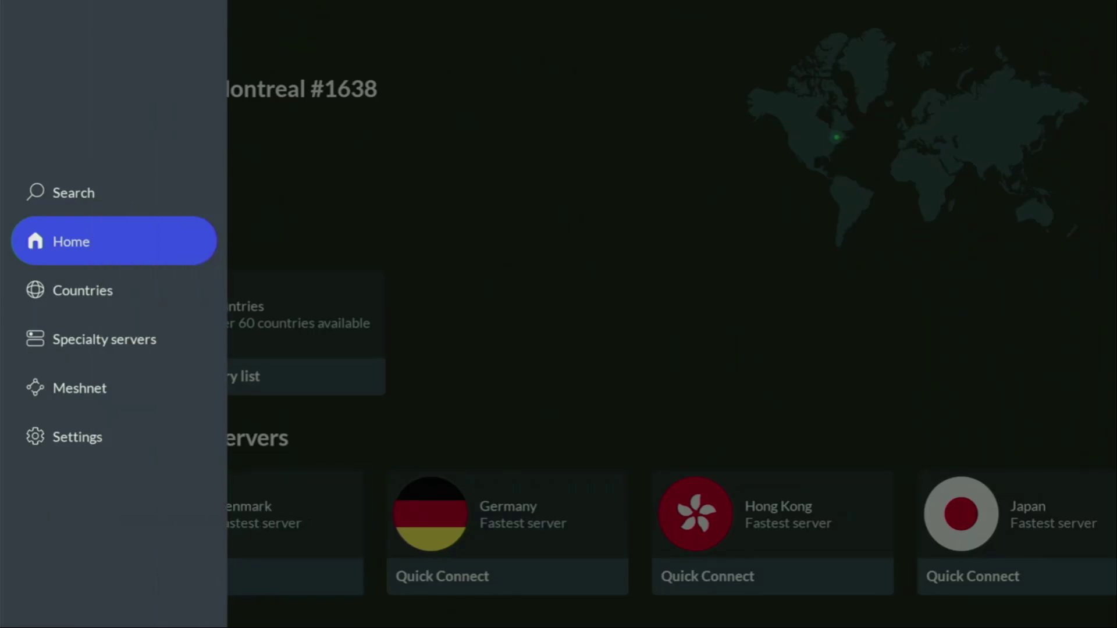
key(Right)
key(Left)
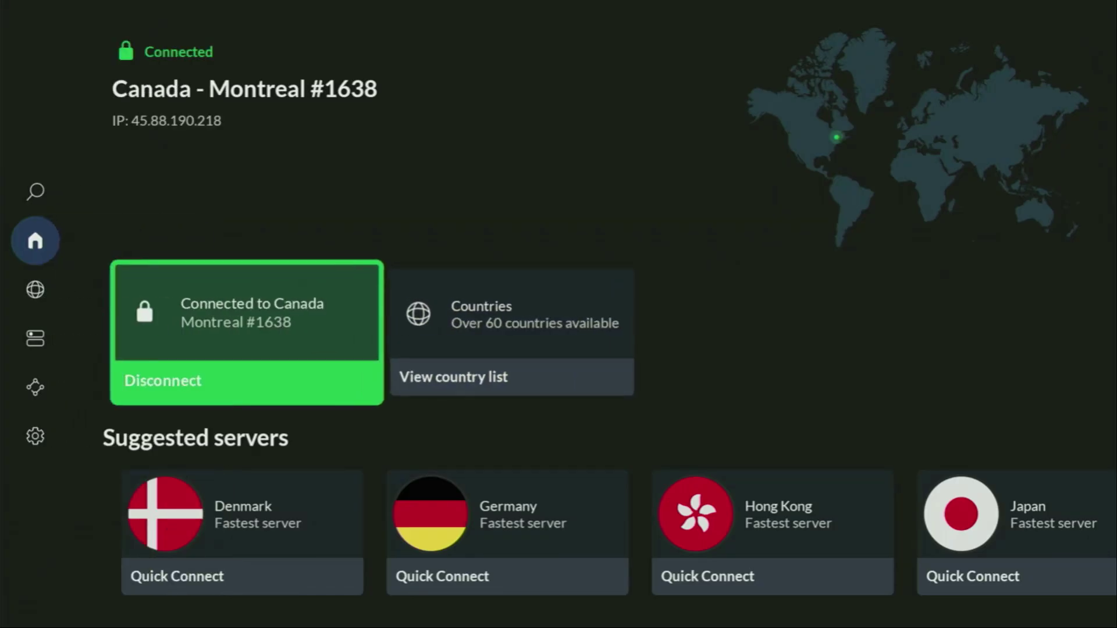
key(Down)
key(Right)
key(Right)
key(Right)
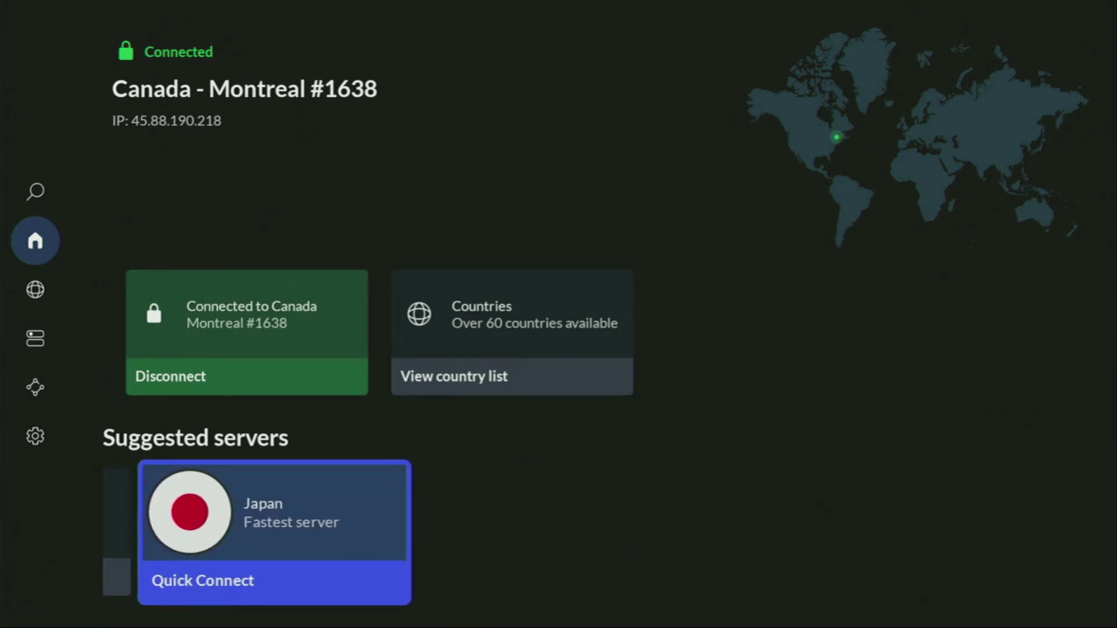
key(Up)
Step: Browse the country list past Australia, Belize, Canada and Cayman Islands down to Denmark
key(Right)
key(Return)
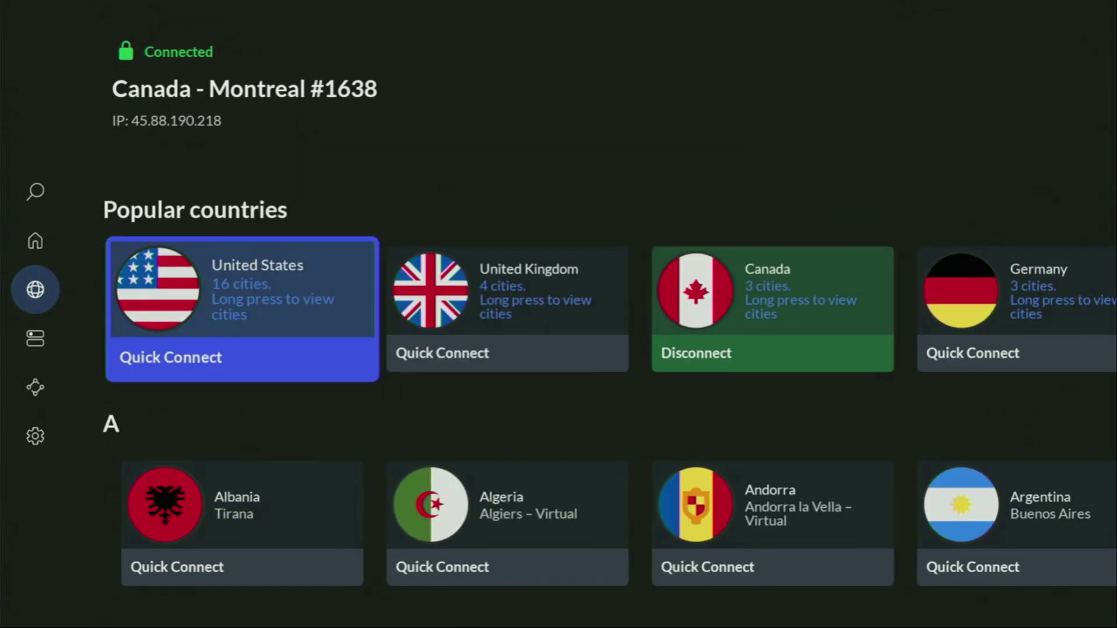
key(Right)
key(Right)
key(Right)
key(Right)
key(Down)
key(Right)
key(Right)
key(Right)
key(Right)
key(Right)
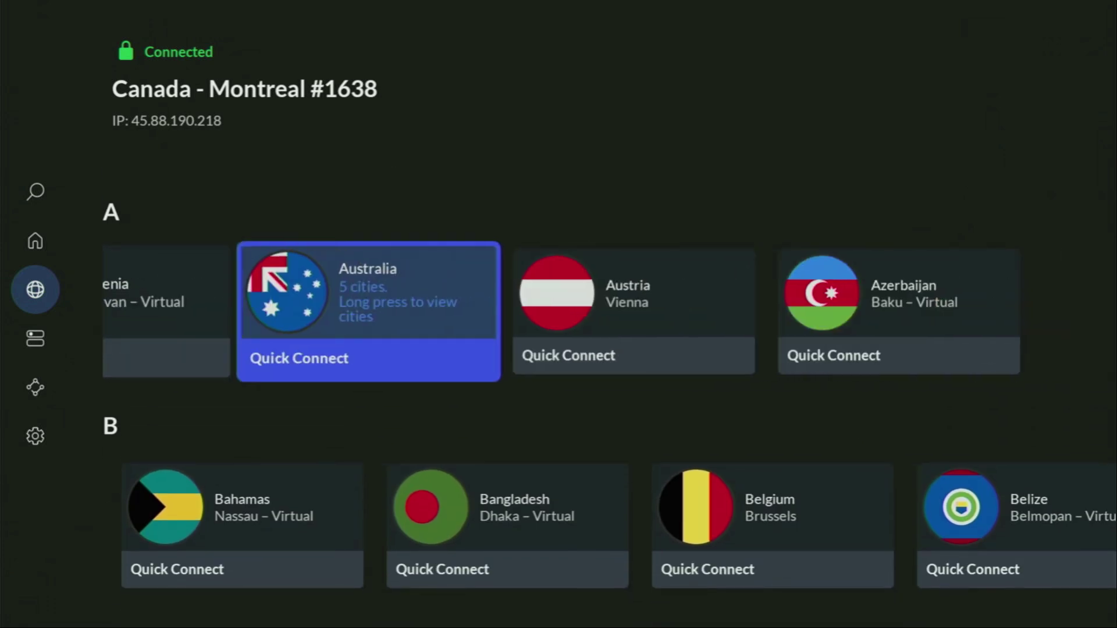
key(Right)
key(Down)
key(Right)
key(Right)
key(Right)
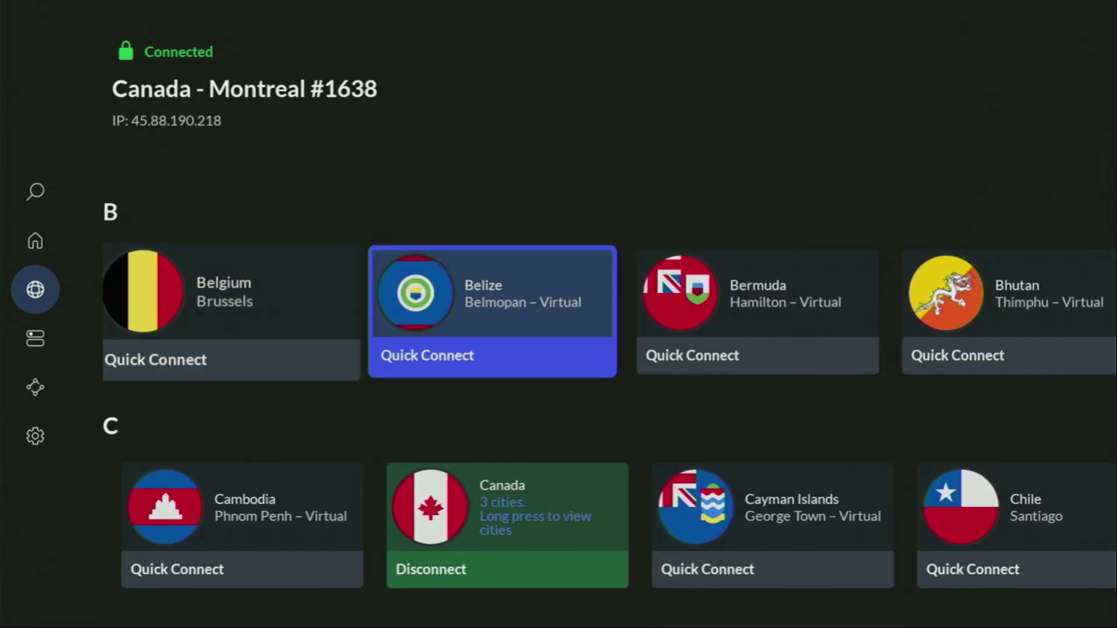
key(Right)
key(Right)
key(Right)
key(Right)
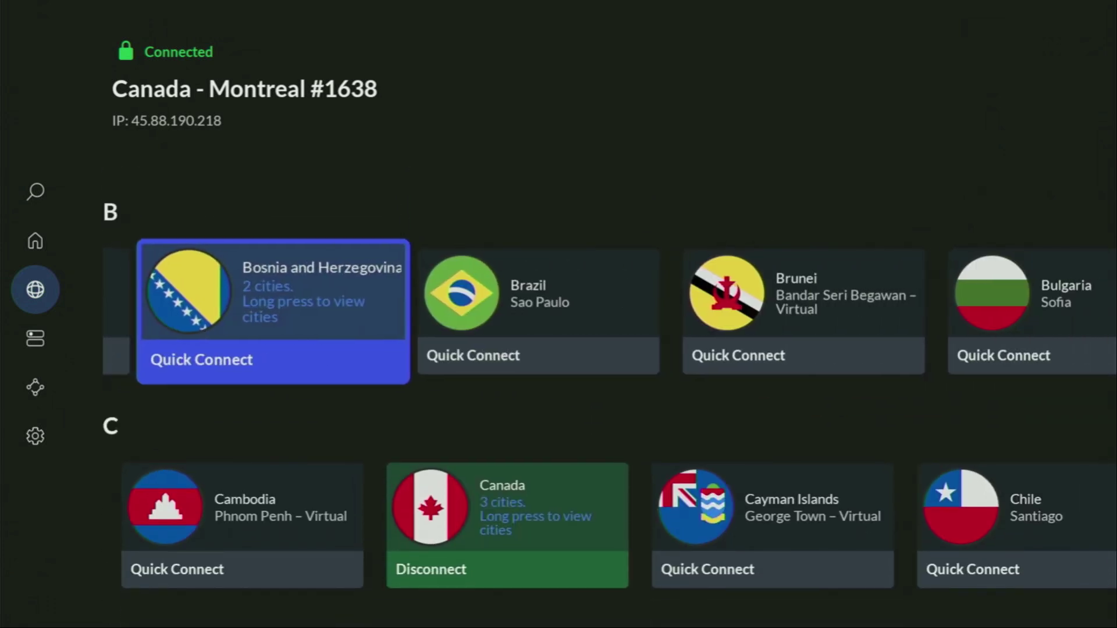
key(Right)
key(Right)
key(Down)
key(Right)
key(Right)
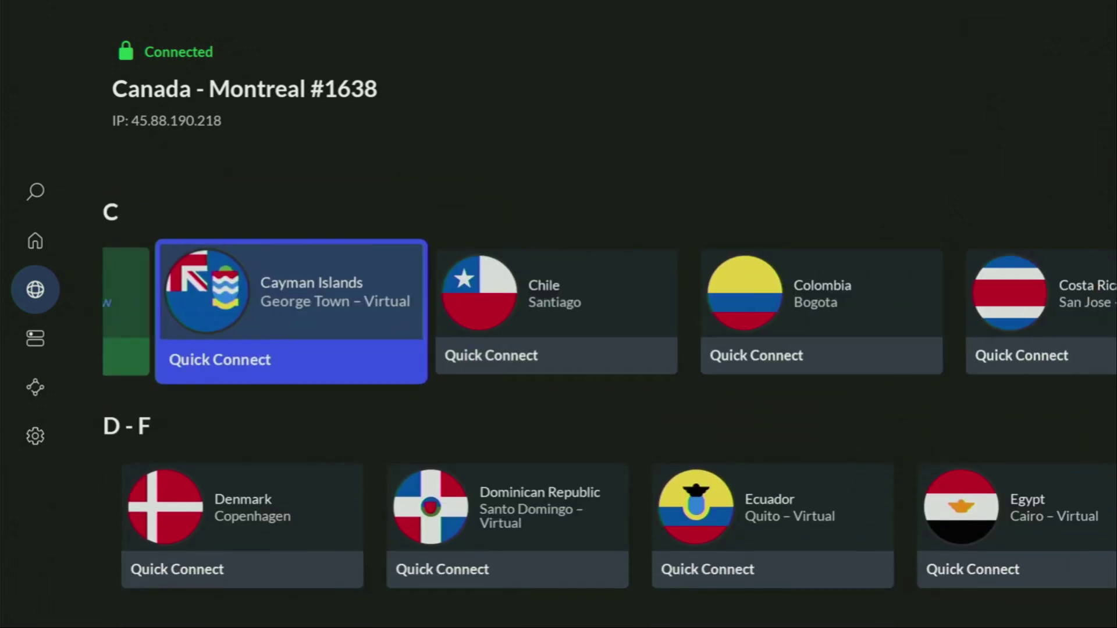
key(Right)
key(Right)
key(Right)
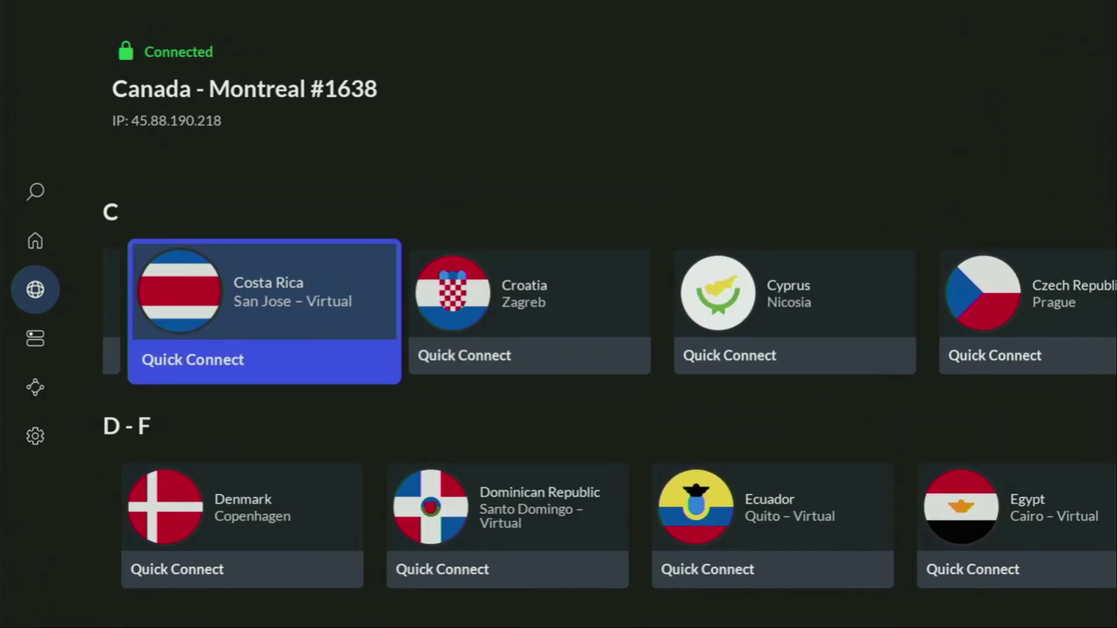
key(Down)
Step: Connect to Denmark - Copenhagen #221 and move along to Estonia and Finland
key(Return)
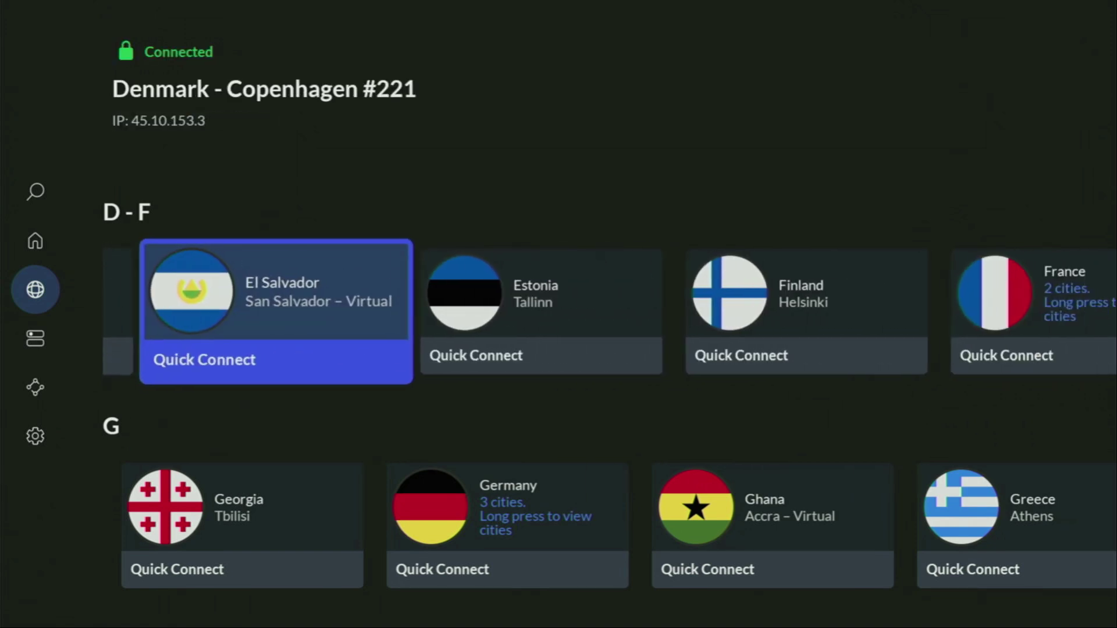
key(Right)
key(Right)
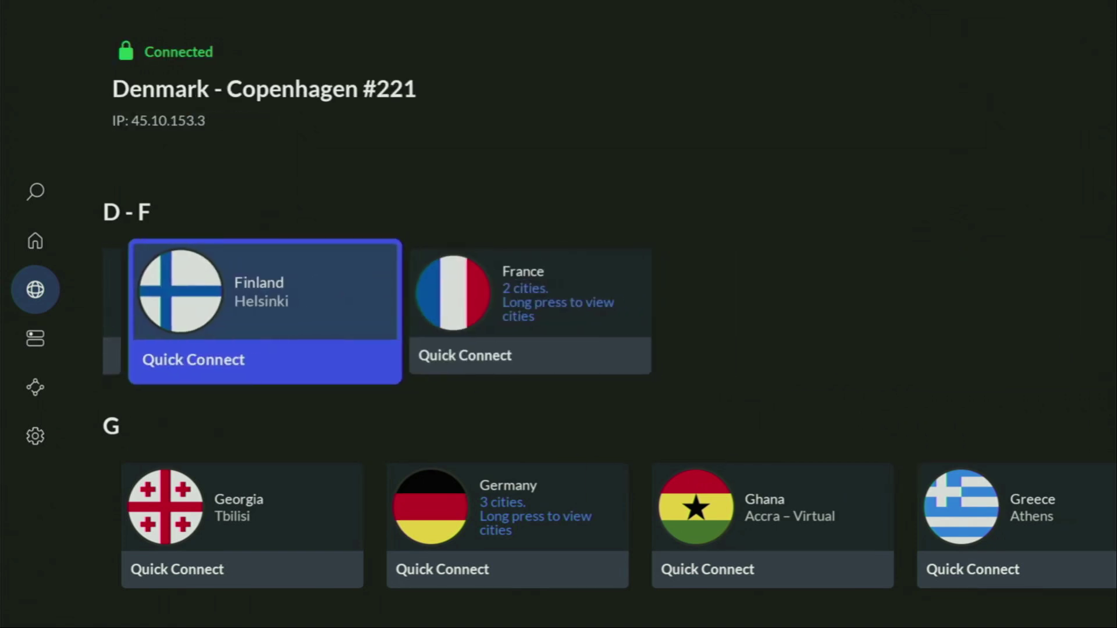
key(Down)
Step: Browse the G, H and I countries past Germany, Guam, Hungary and Indonesia
key(Right)
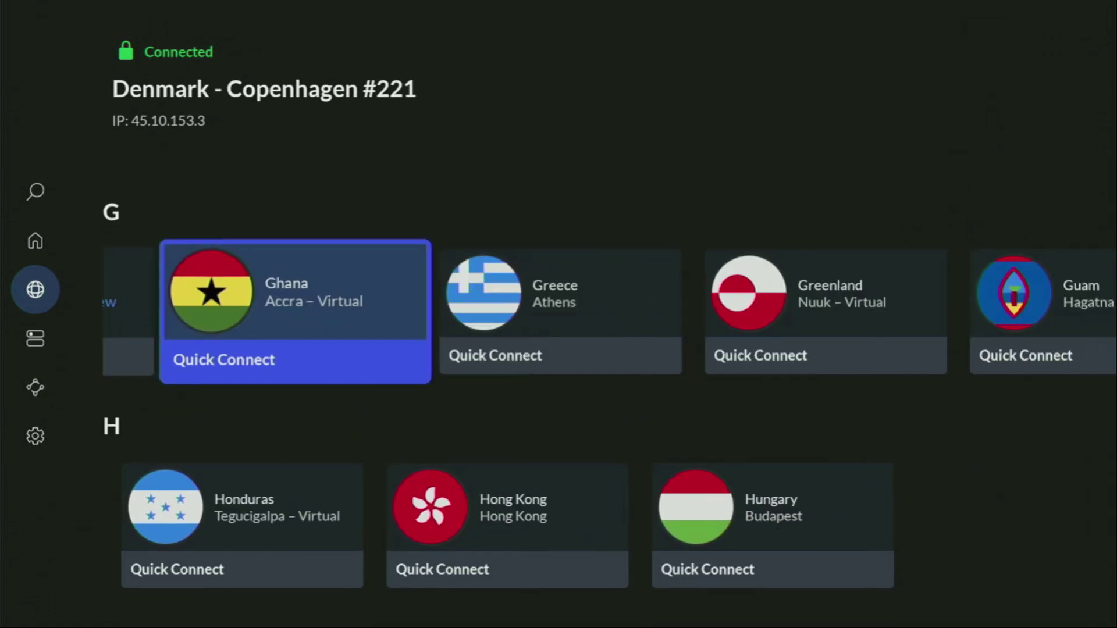
key(Right)
key(Right)
key(Right)
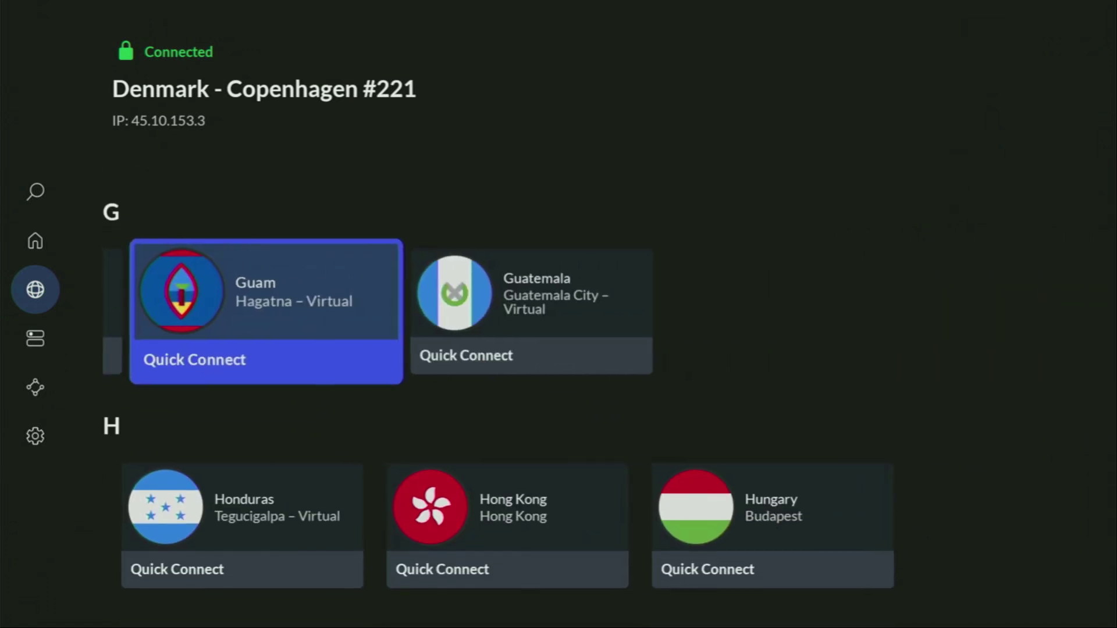
key(Down)
key(Right)
key(Right)
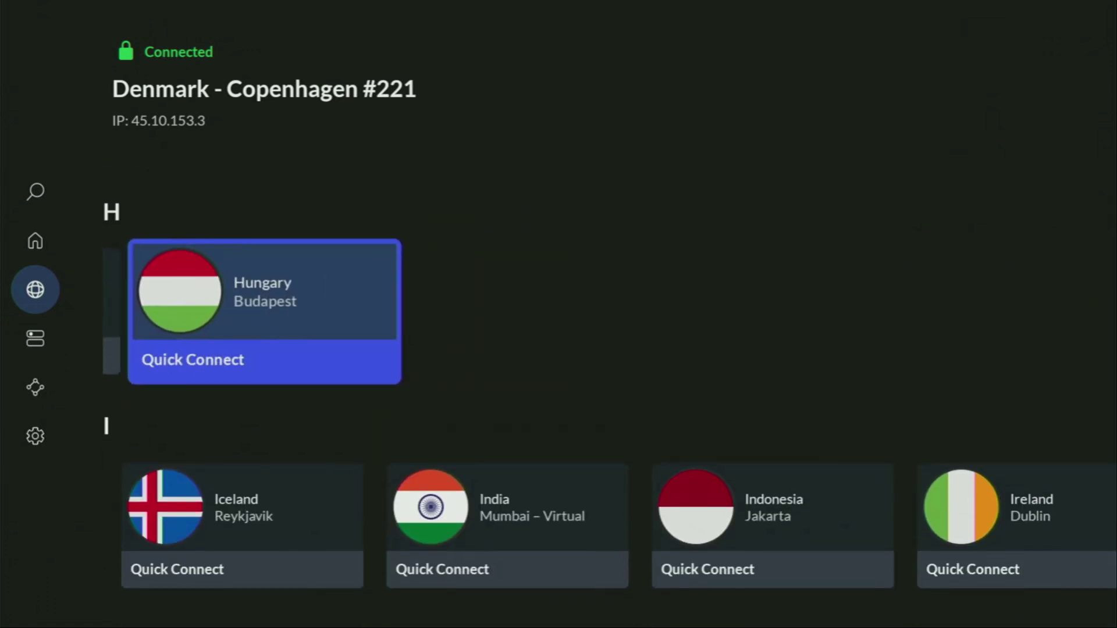
key(Down)
key(Right)
key(Right)
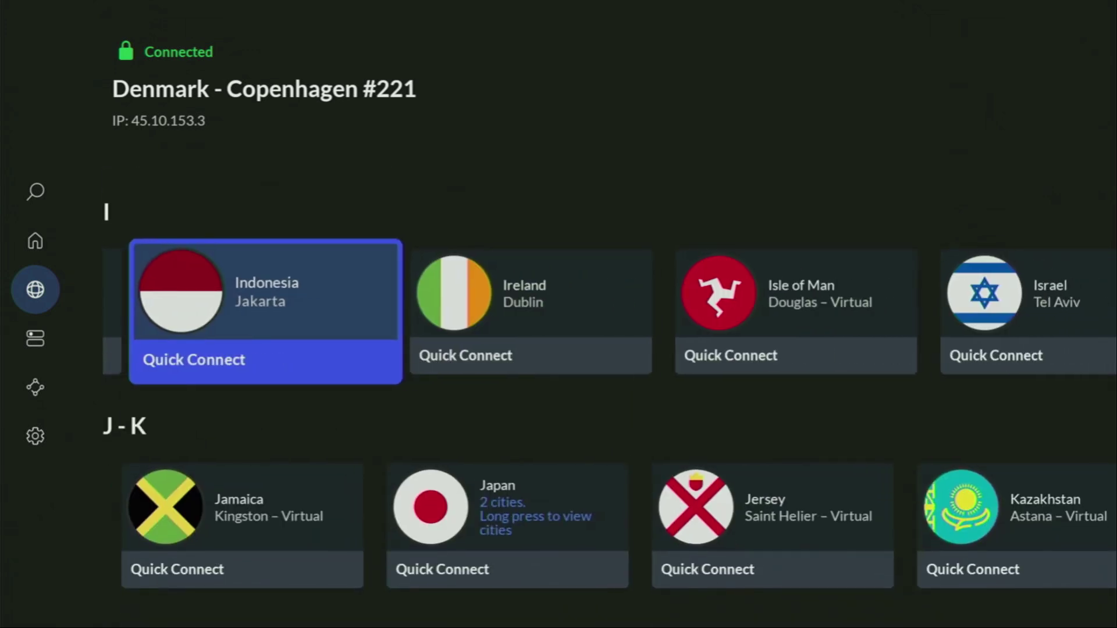
key(Right)
key(Right)
key(Right)
key(Right)
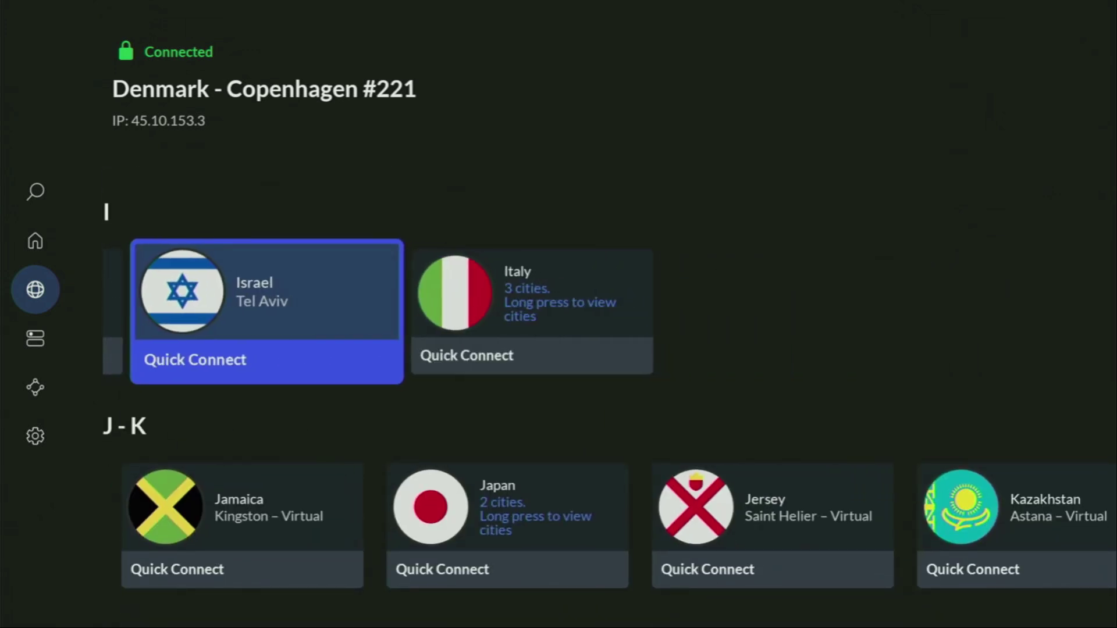
key(Down)
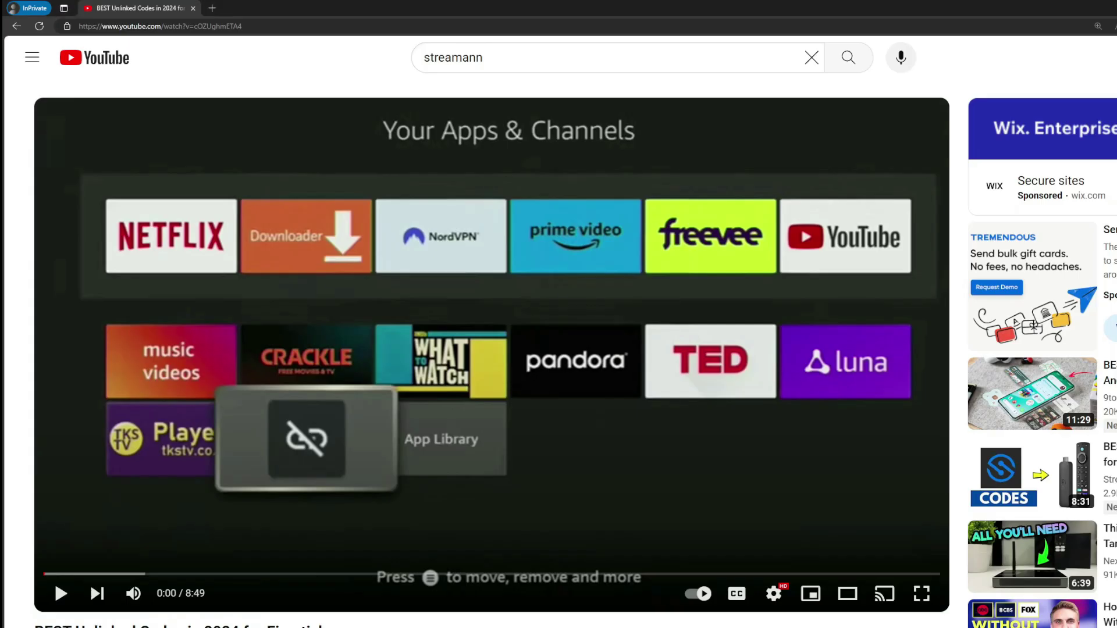
Step: Open the pinned comment's topvpnoffer.com link and highlight the '3 months extra' offer text
scroll(404, 510, down, 3)
scroll(405, 509, down, 4)
click(394, 355)
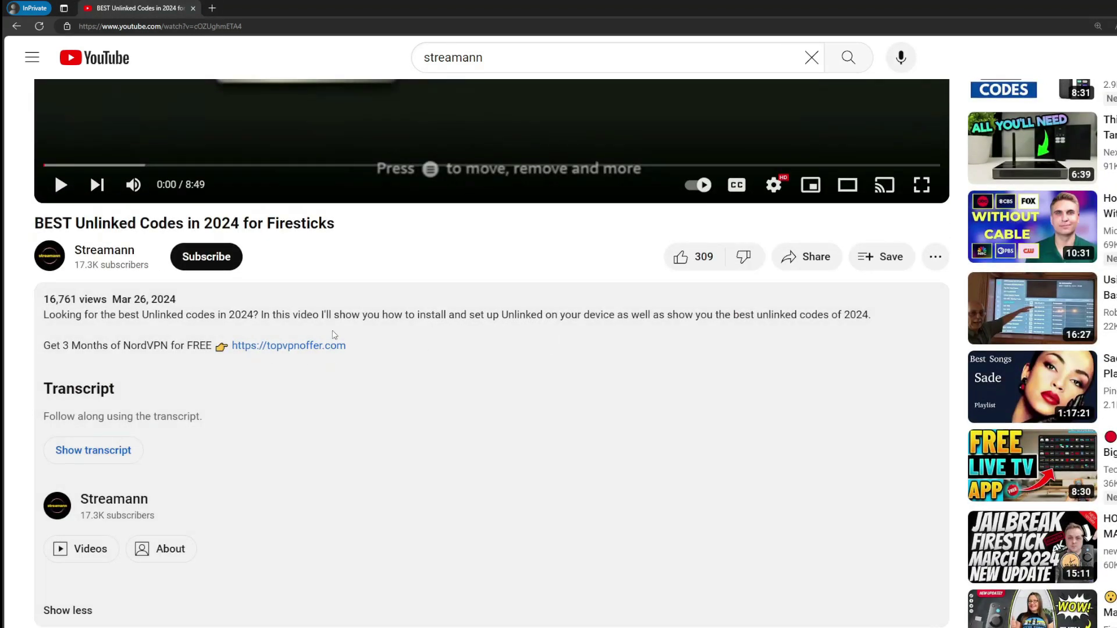
scroll(330, 357, down, 5)
drag(381, 484, 300, 464)
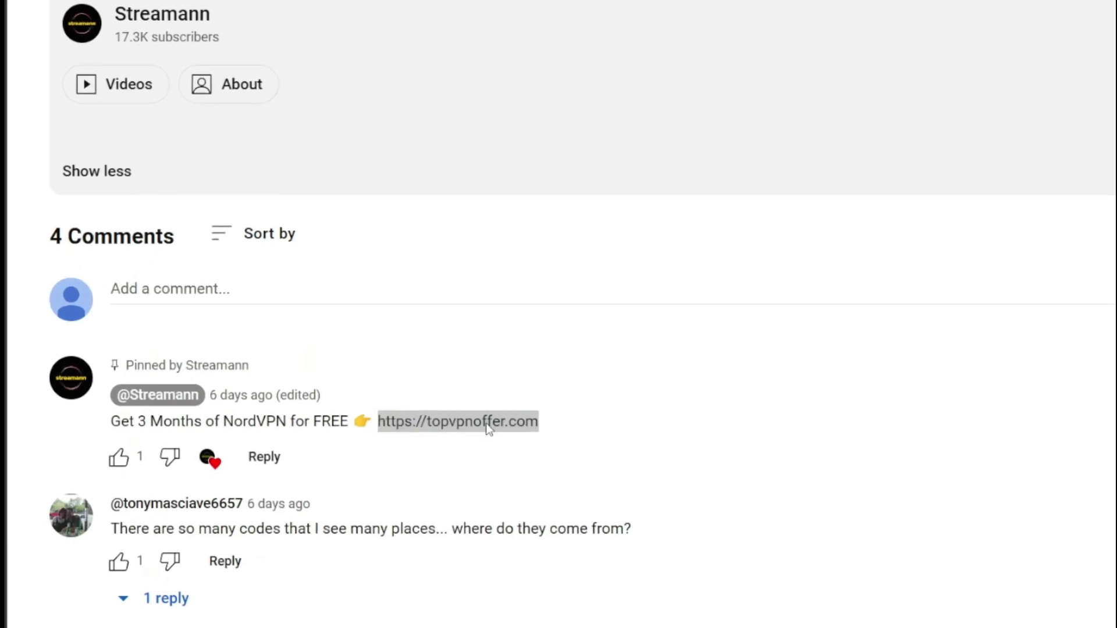
click(486, 423)
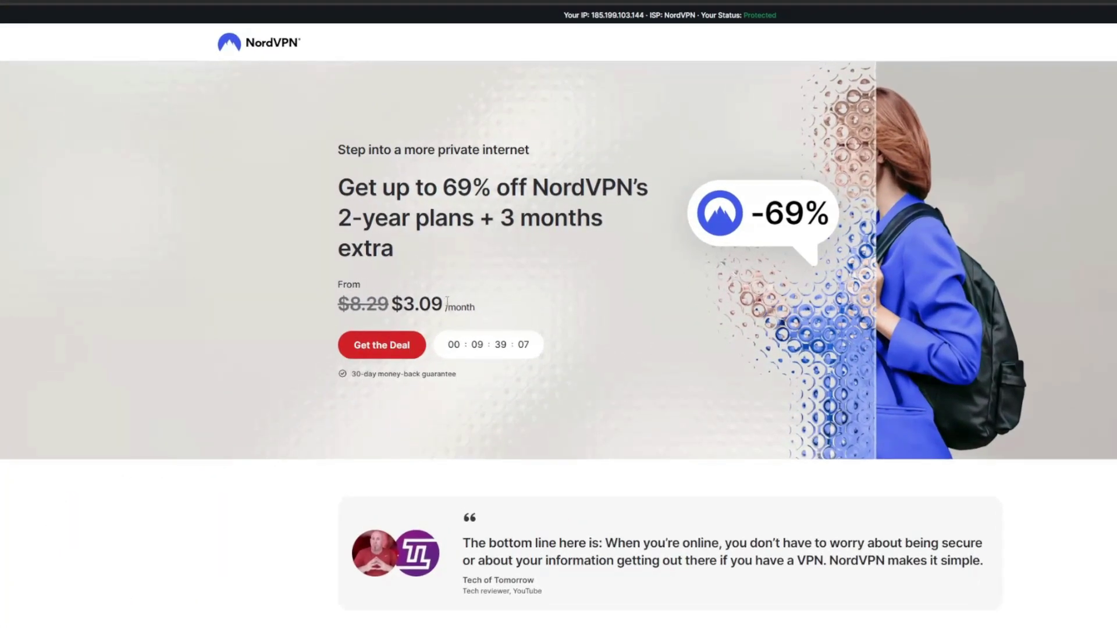
drag(499, 218, 618, 244)
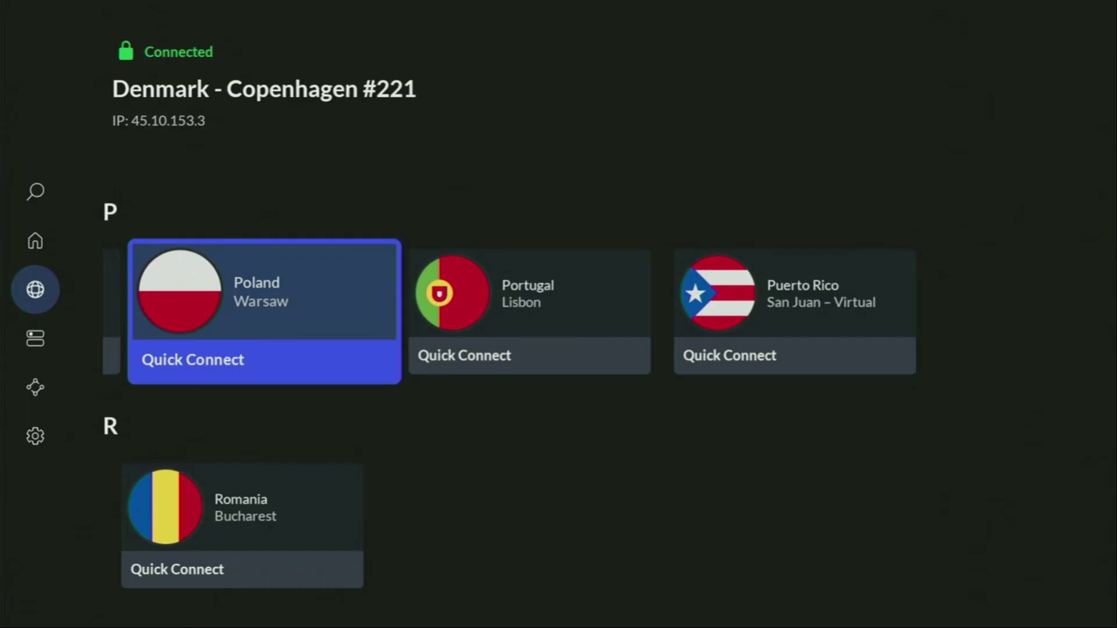
Step: Move back up the country list from Portugal, Norway and Nigeria to Liechtenstein
key(Right)
key(Up)
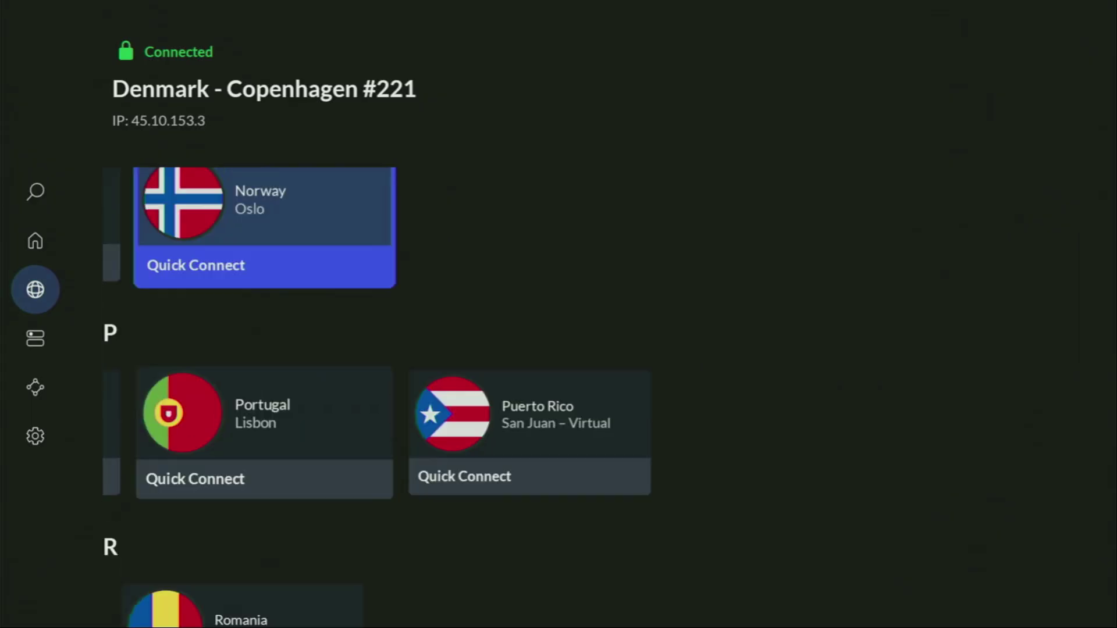
key(Left)
key(Left)
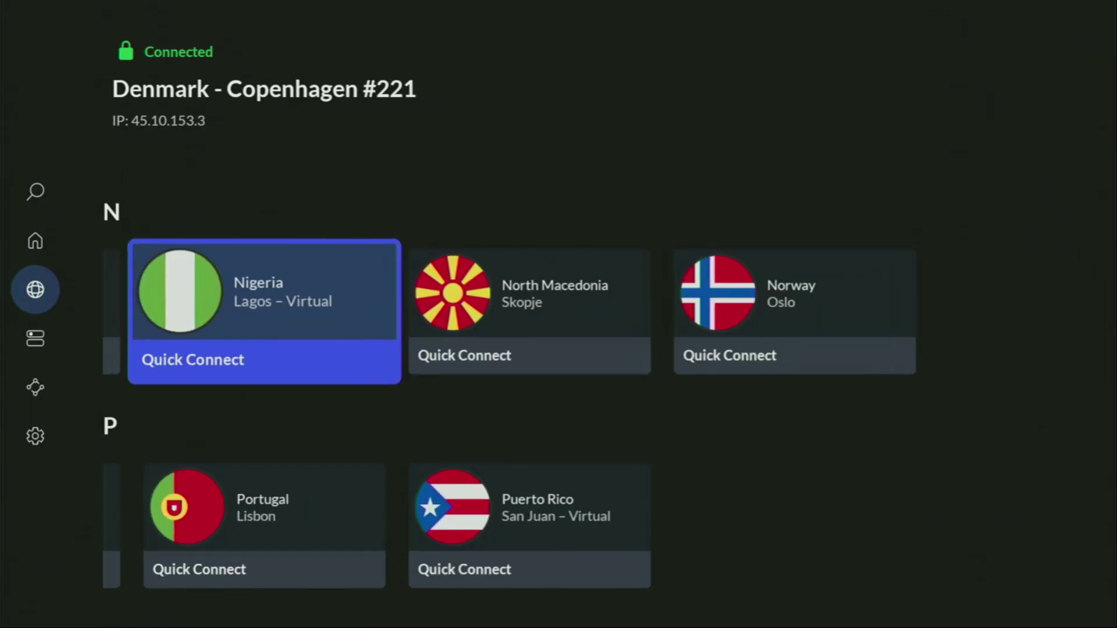
key(Left)
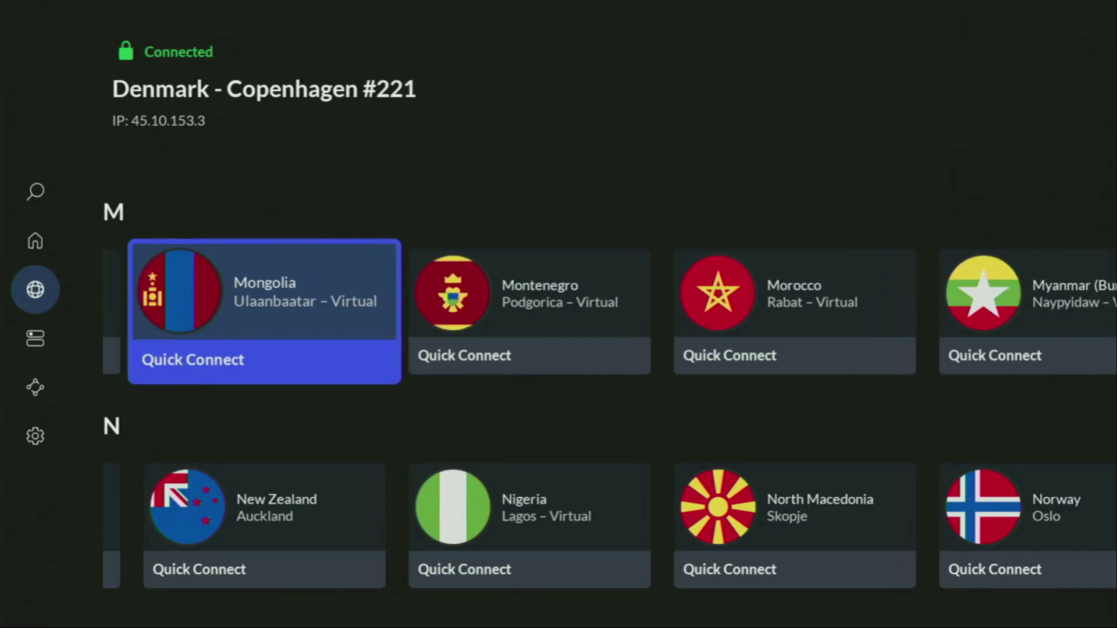
key(Up)
key(Left)
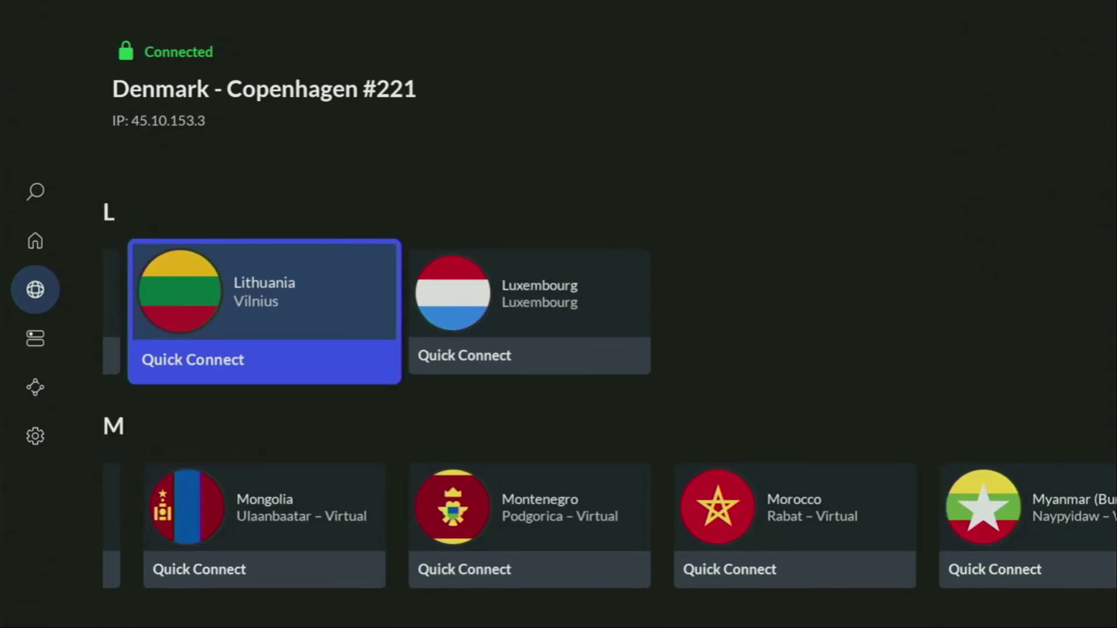
key(Left)
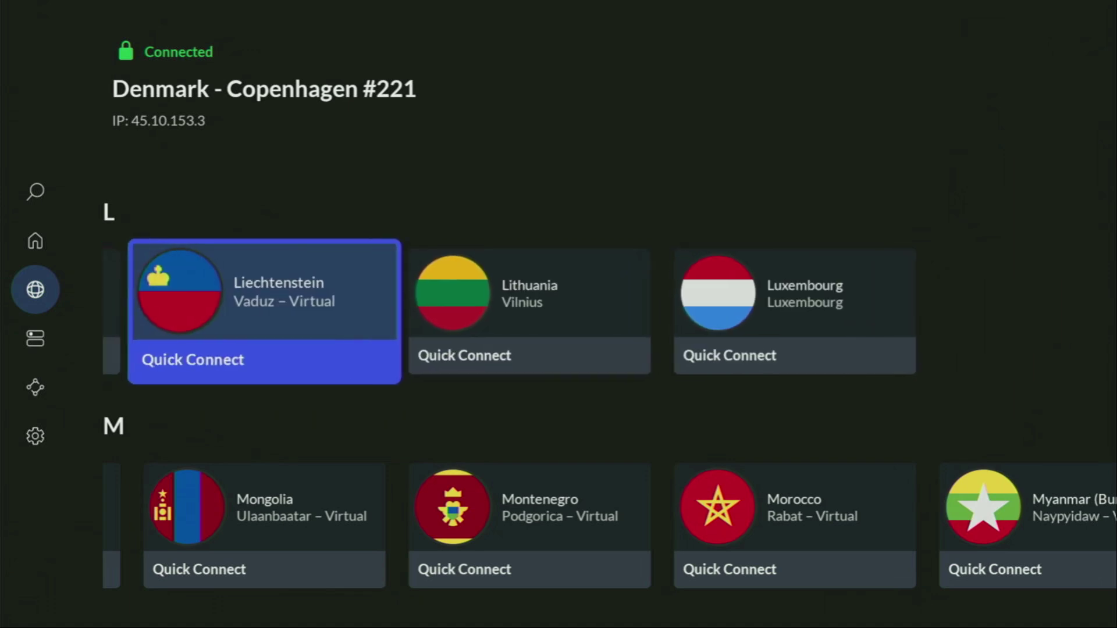
Step: Go Home, open the installed apps list, and launch Downloader
key(Home)
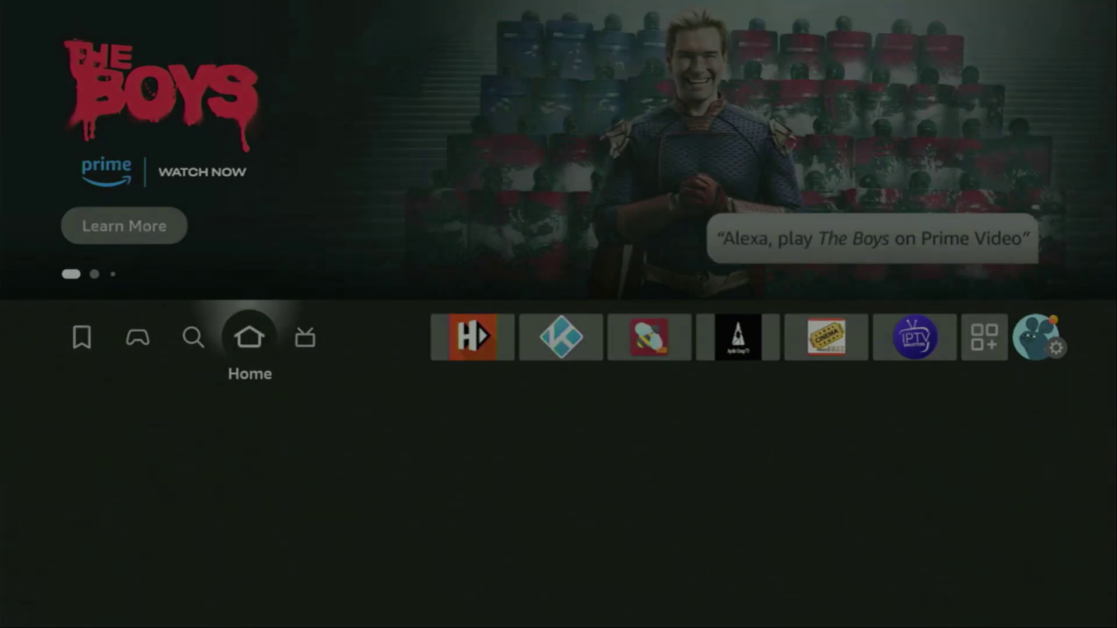
key(Right)
key(Right)
key(Right)
key(Right)
key(Right)
key(Right)
key(Right)
key(Right)
key(Return)
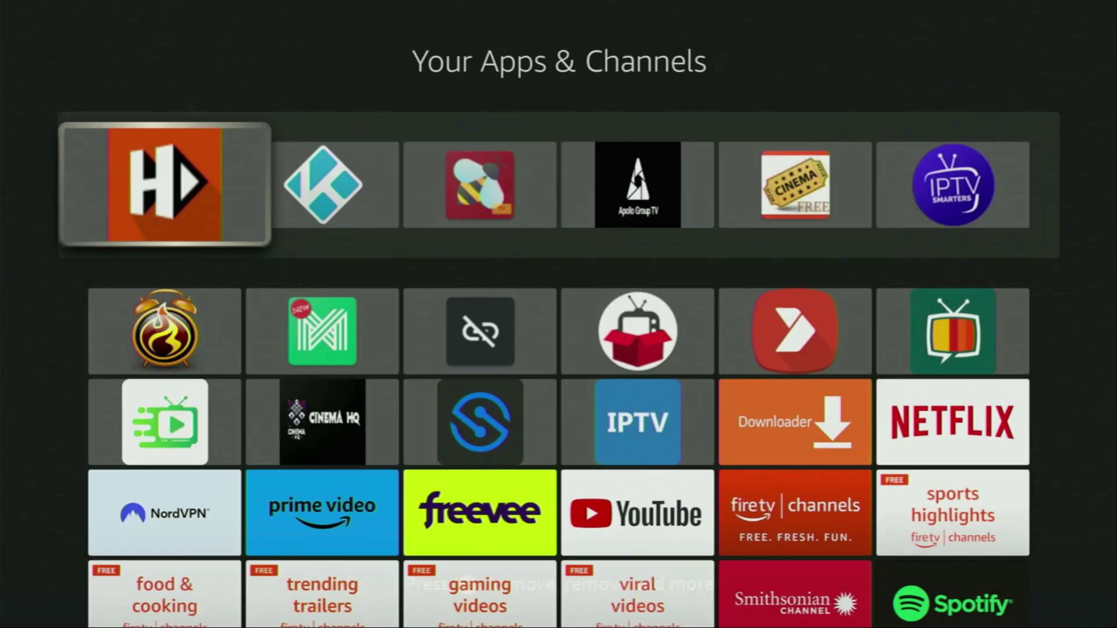
key(Down)
key(Down)
key(Right)
key(Right)
key(Right)
key(Right)
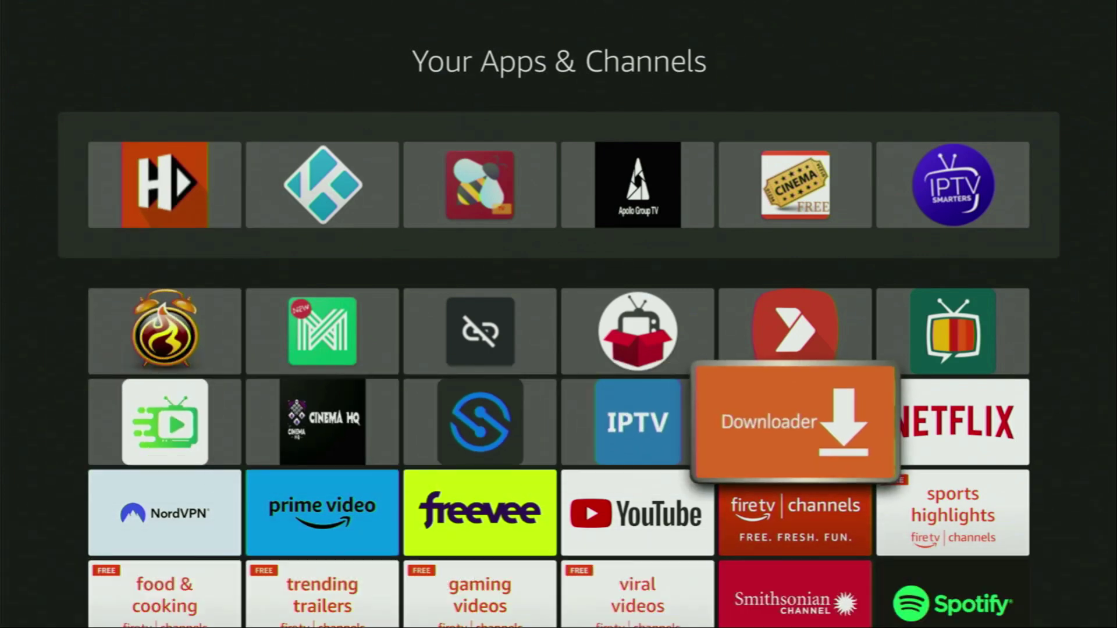
key(Return)
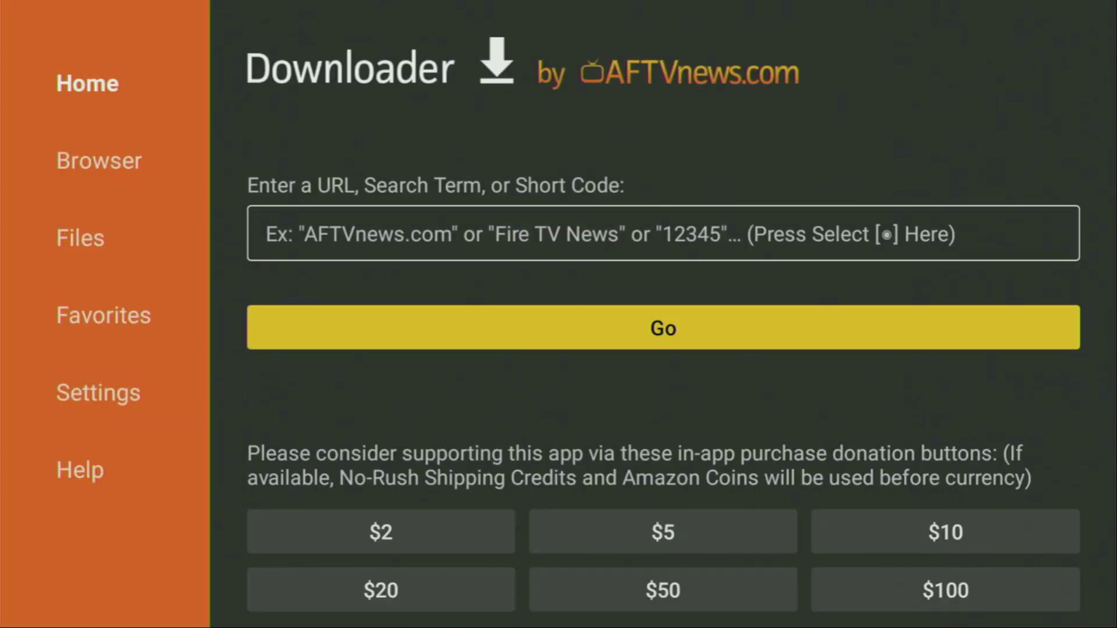
Step: Select Home in Downloader's sidebar and focus the URL entry field
key(Left)
key(Up)
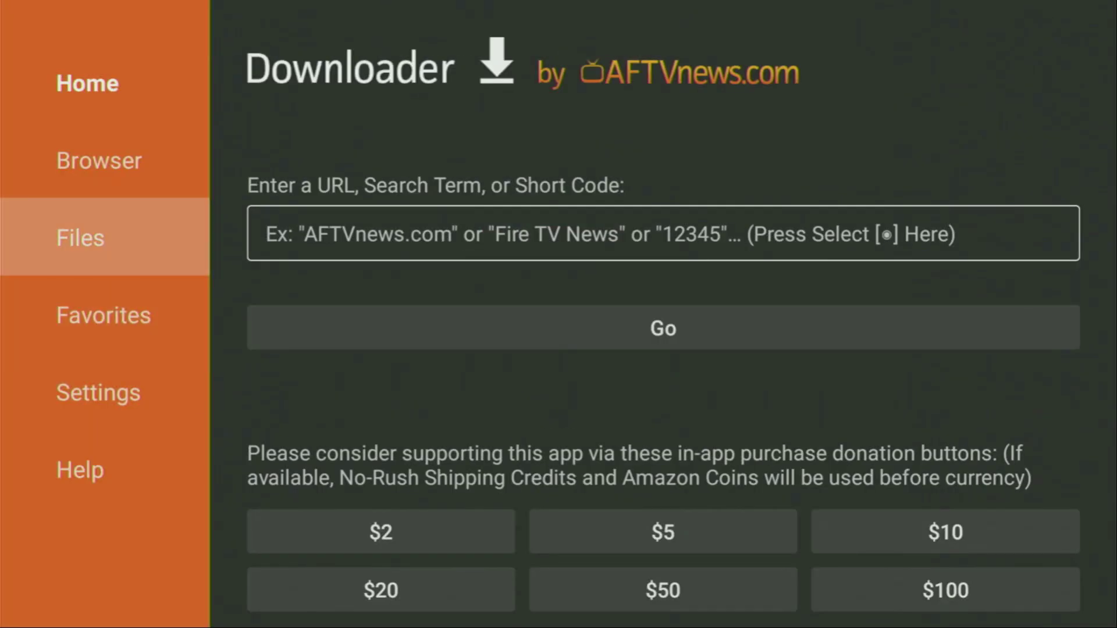
key(Up)
key(Up)
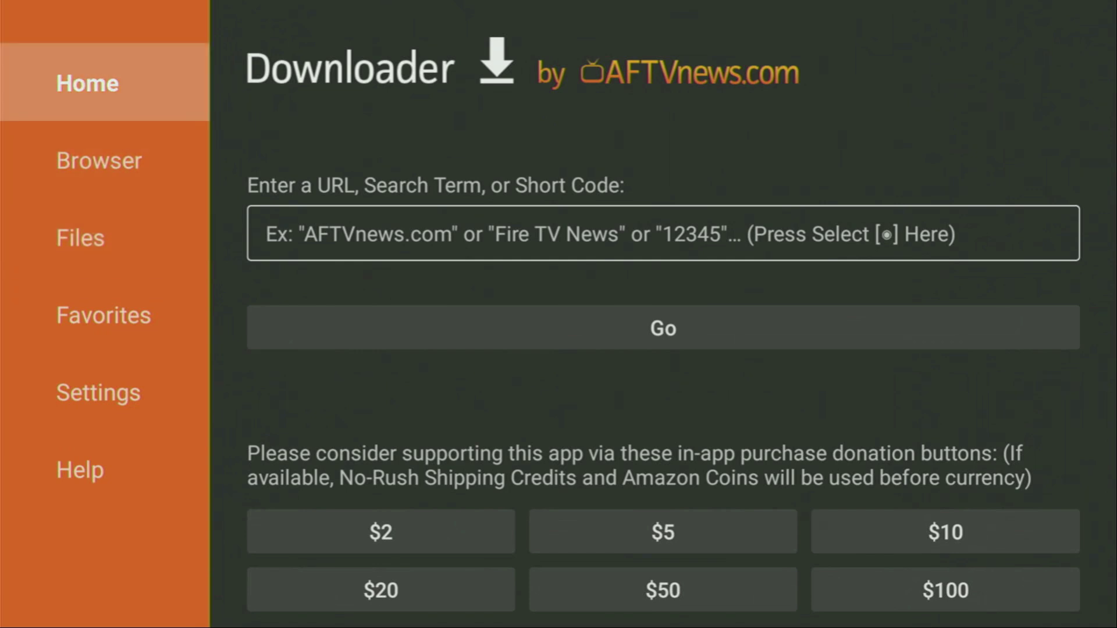
key(Down)
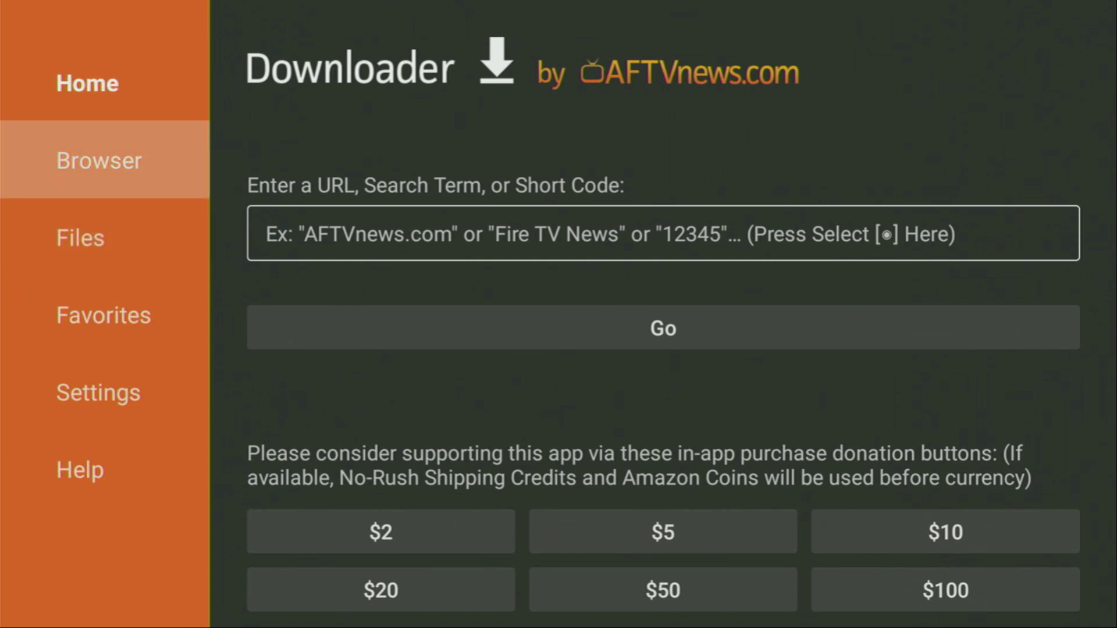
key(Up)
key(Right)
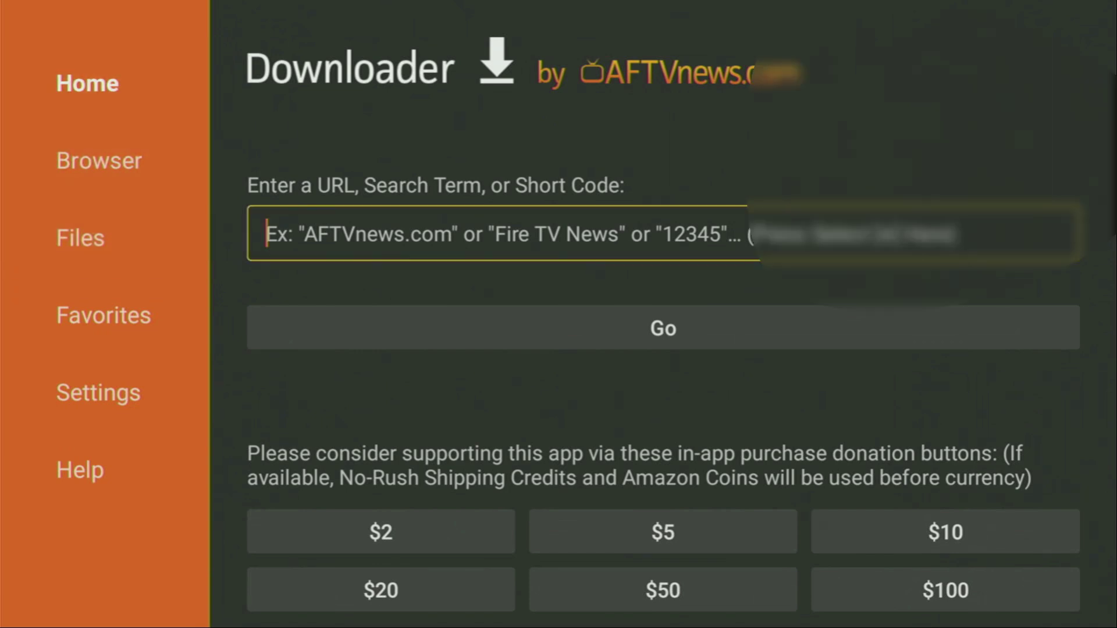
Step: Enter stremio.com in the URL field using the on-screen keyboard
key(Return)
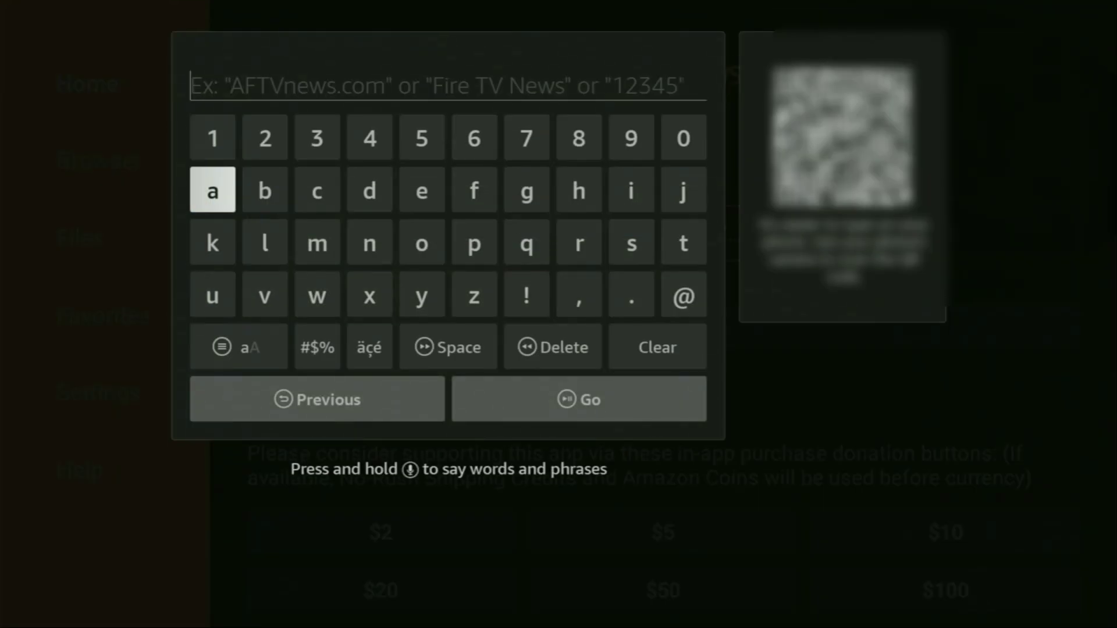
key(Down)
key(Right)
key(Right)
key(Right)
key(Right)
key(Right)
key(Right)
key(Right)
key(Right)
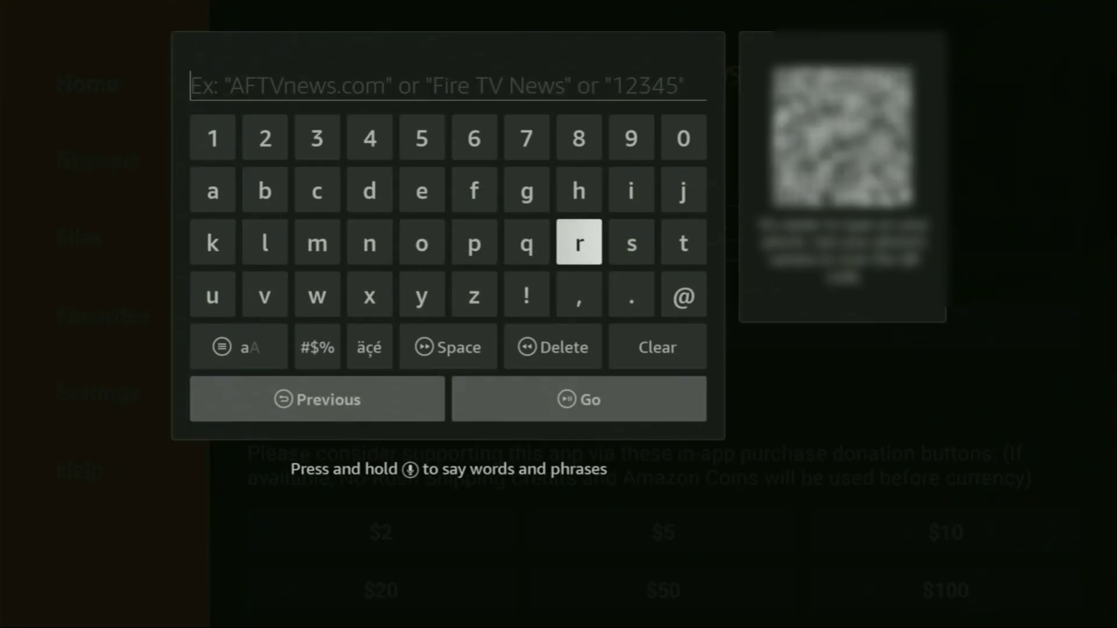
key(Return)
key(Right)
key(Return)
key(Left)
key(Left)
key(Return)
key(Up)
key(Left)
key(Left)
key(Return)
key(Down)
key(Left)
key(Left)
key(Return)
key(Up)
key(Right)
key(Right)
key(Right)
key(Right)
key(Right)
key(Right)
key(Return)
key(Down)
key(Left)
key(Left)
key(Left)
key(Left)
key(Return)
key(Down)
key(Right)
key(Right)
key(Right)
key(Right)
key(Return)
key(Up)
key(Up)
key(Left)
key(Left)
key(Left)
key(Left)
key(Left)
key(Left)
key(Return)
key(Down)
key(Right)
key(Right)
key(Return)
key(Left)
key(Left)
key(Return)
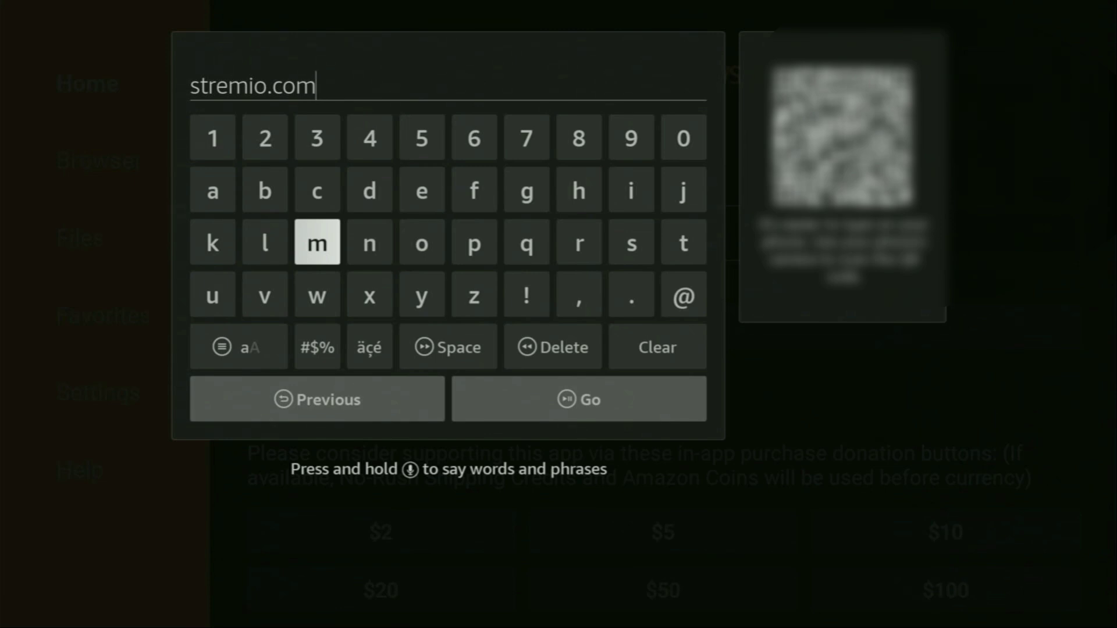
Step: Submit the address to load the Stremio homepage in Downloader's browser
key(Down)
key(Down)
key(Right)
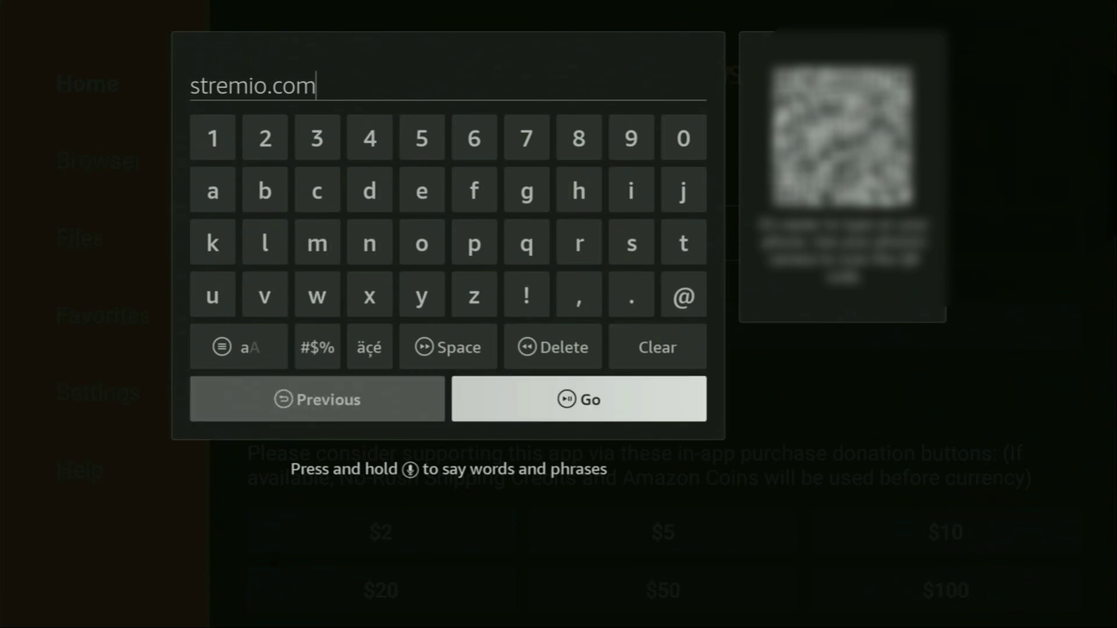
key(Return)
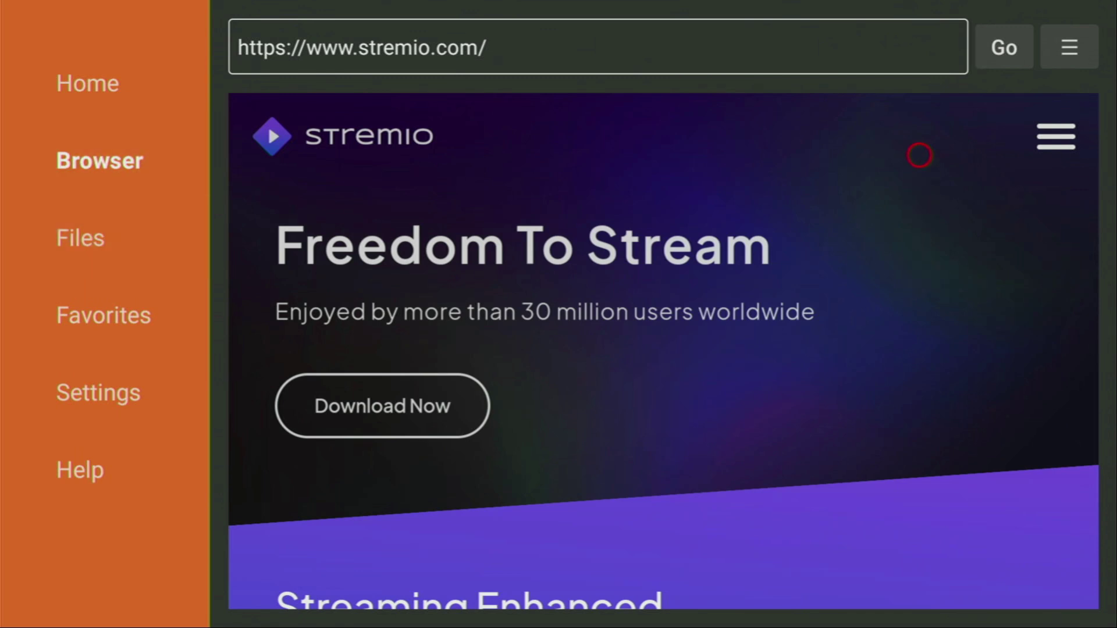
Step: Go to the Stremio site's Downloads page and scroll down to the Stremio 1.6.11 APK links
click(1075, 155)
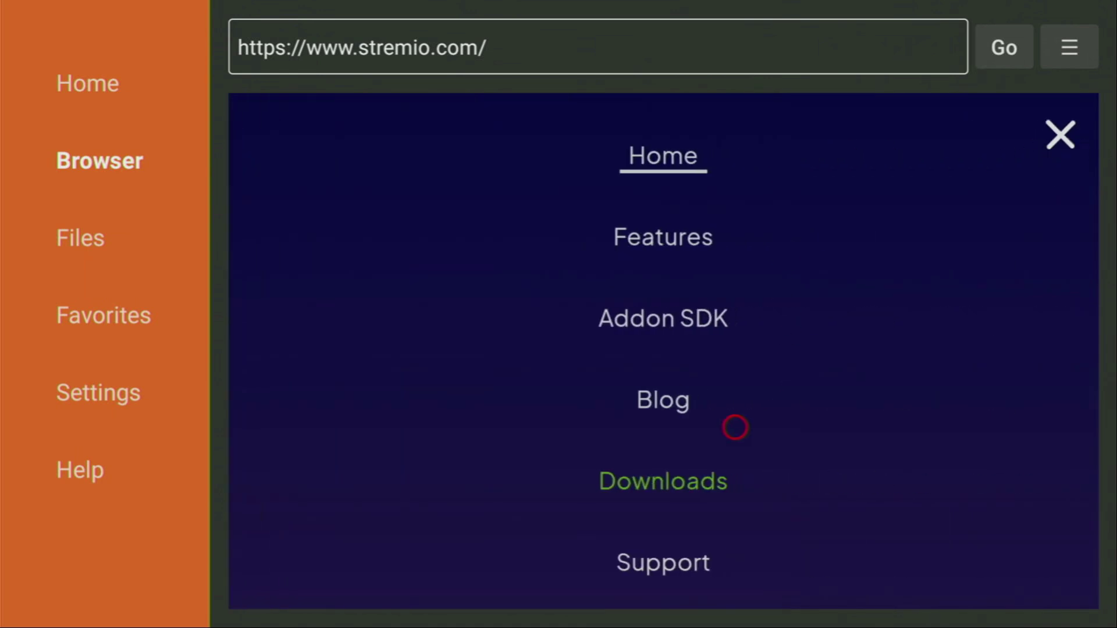
click(697, 477)
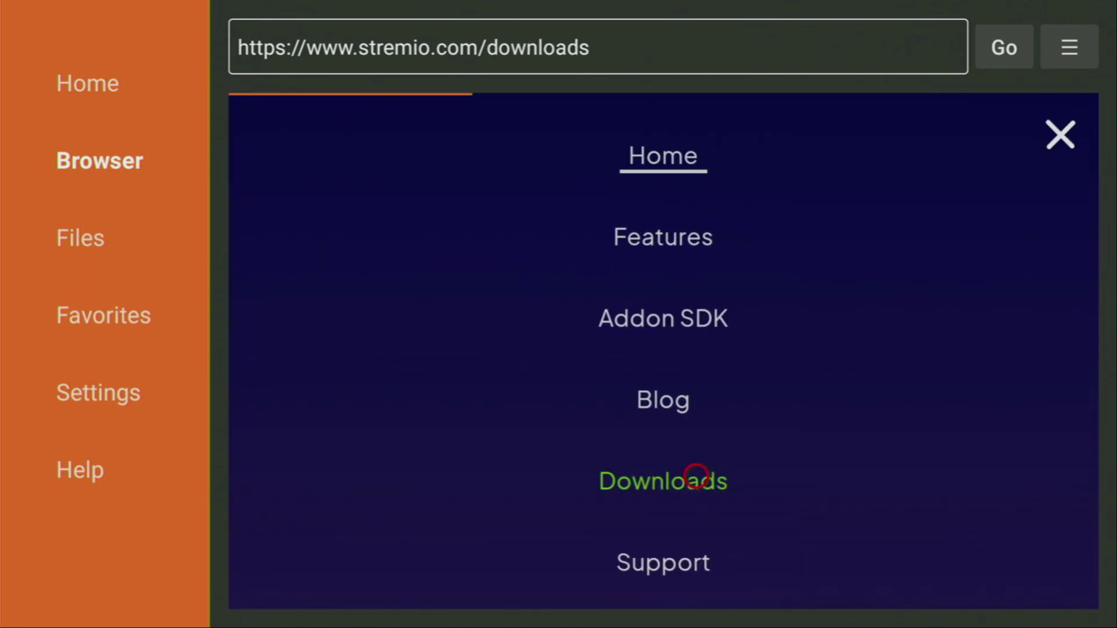
scroll(696, 585, down, 15)
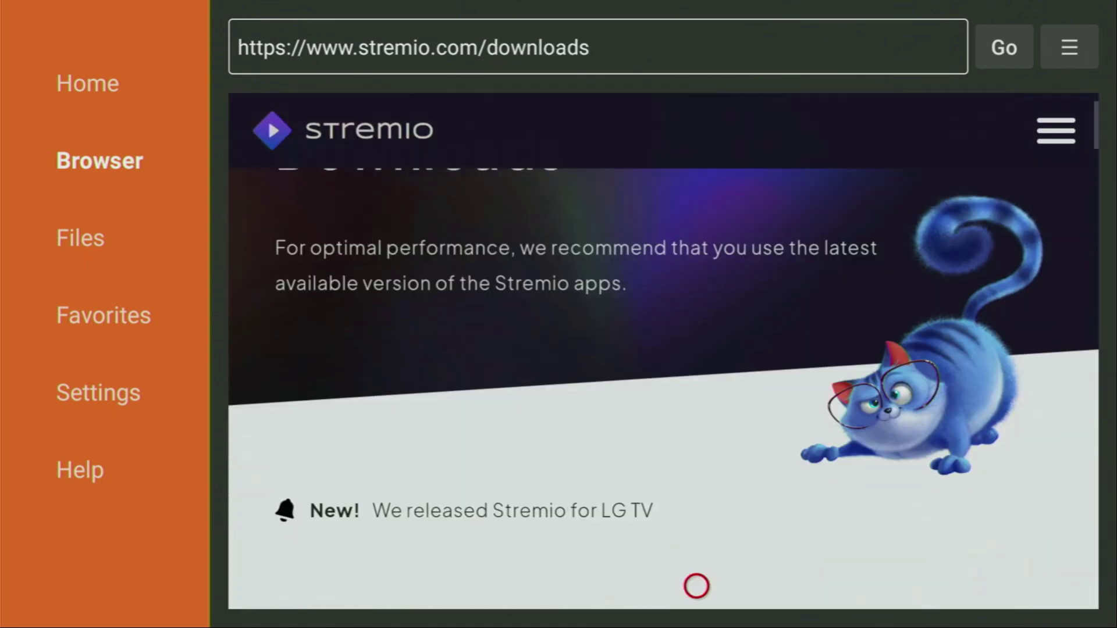
scroll(696, 586, down, 5)
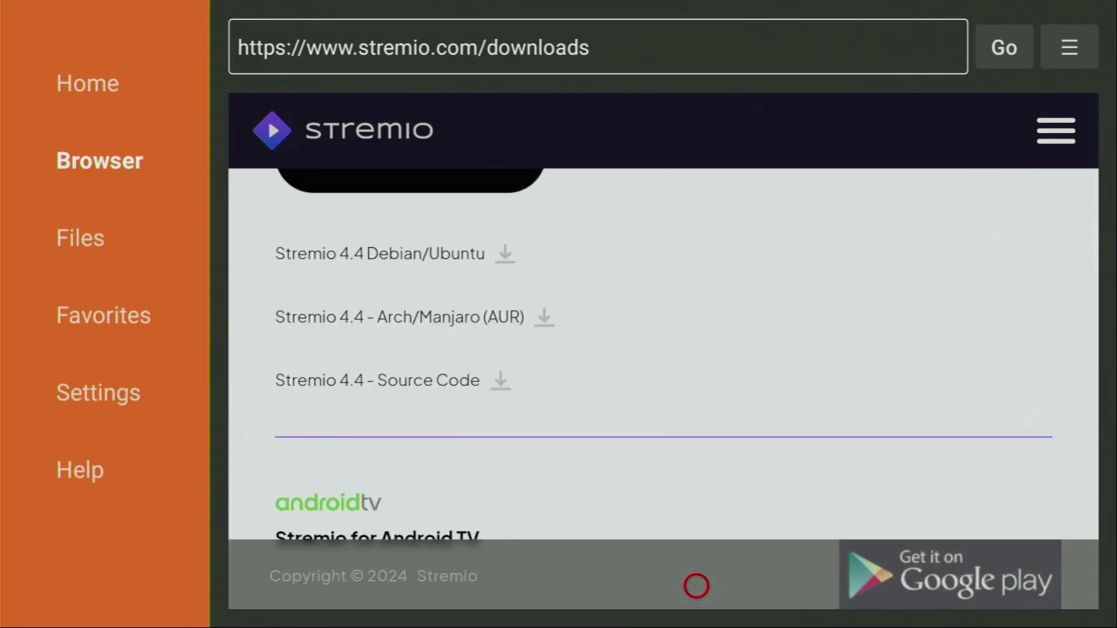
scroll(696, 586, down, 4)
scroll(696, 585, down, 3)
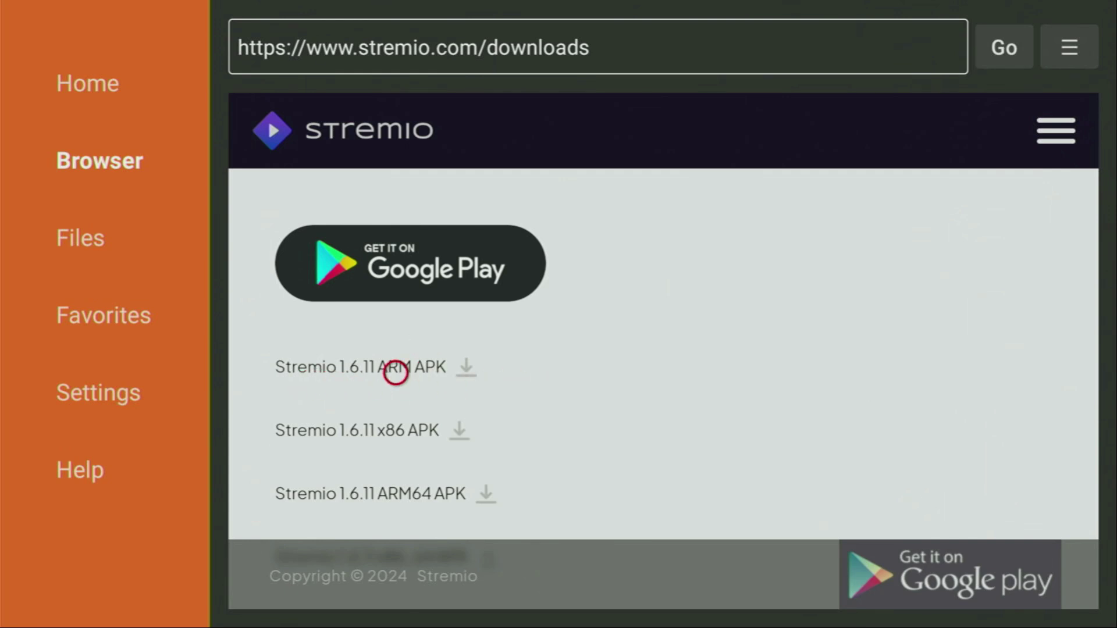
Step: Download the 86.6 MB Stremio 1.6.11 ARM APK and install Stremio
click(433, 372)
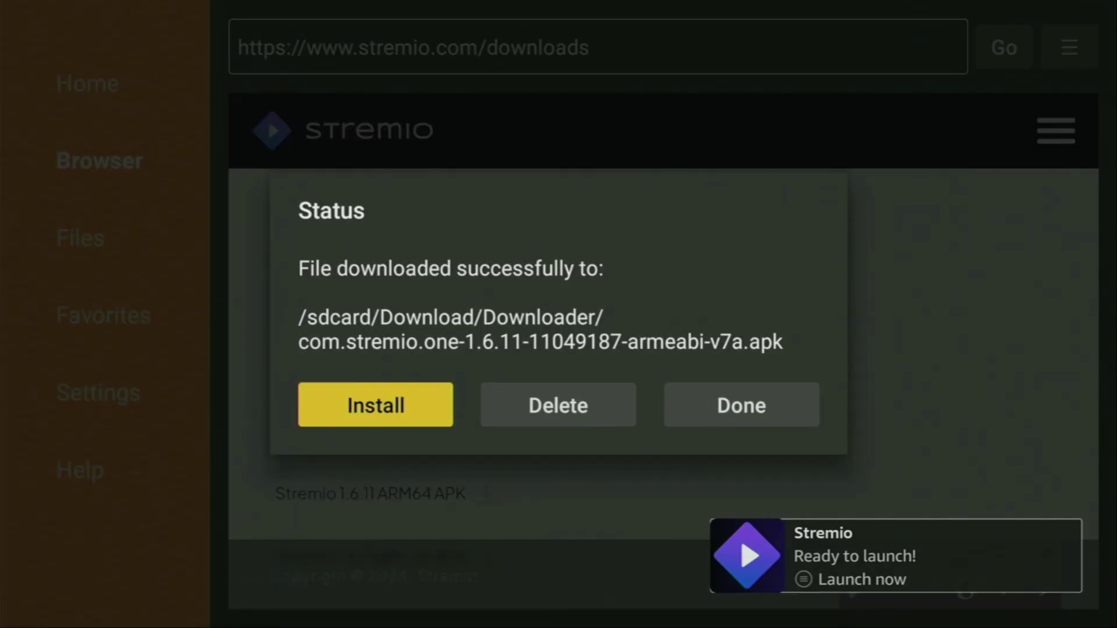
Step: Delete the downloaded Stremio APK file and confirm the deletion
key(Right)
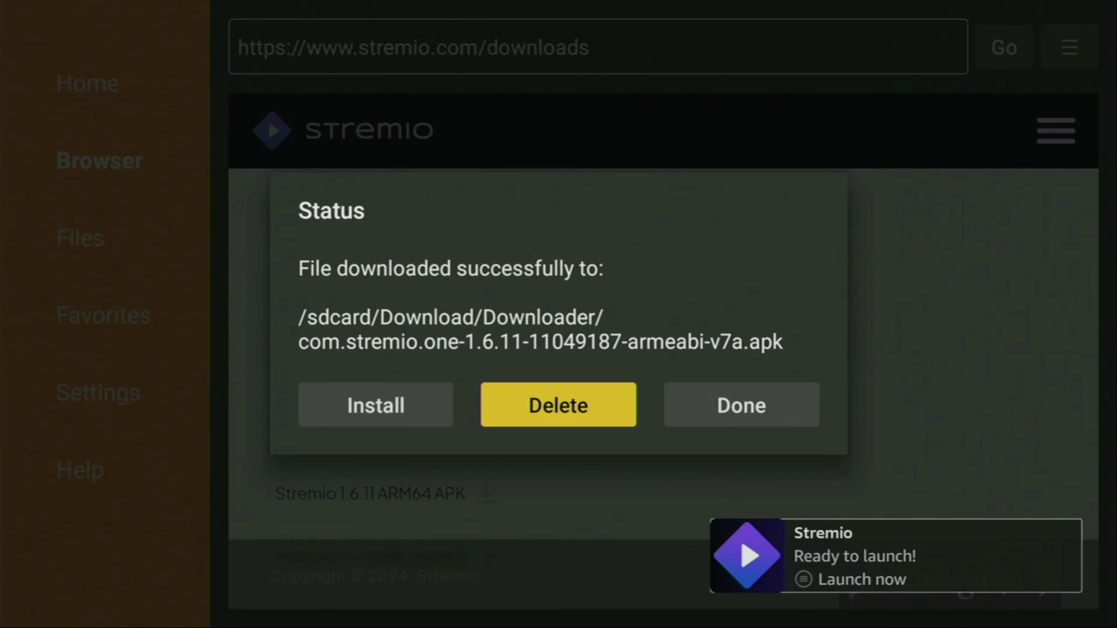
key(Return)
key(Left)
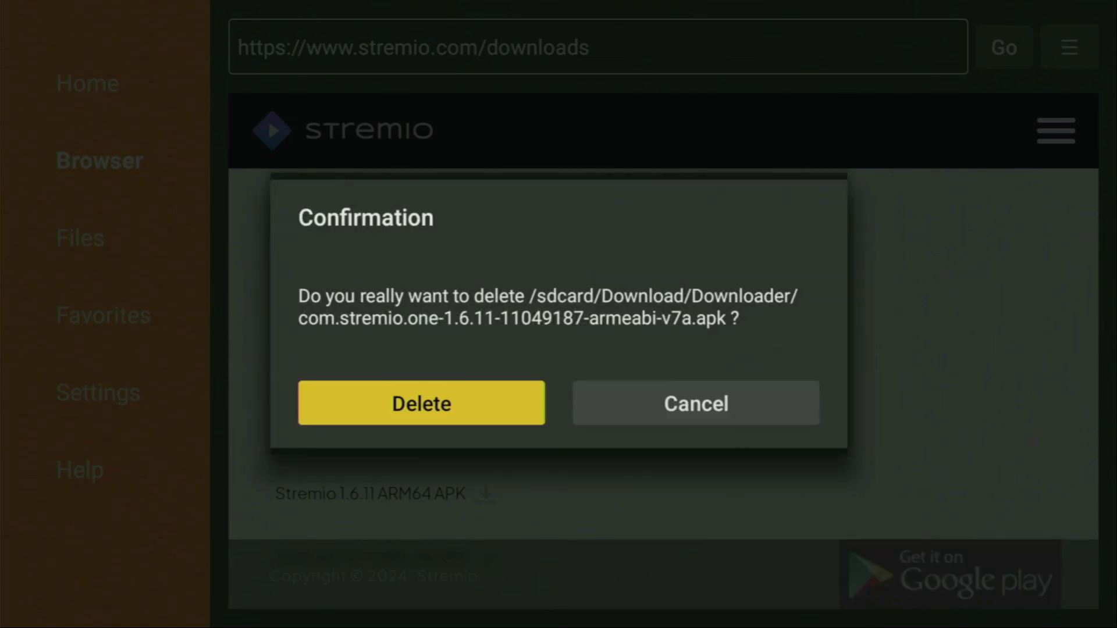
key(Return)
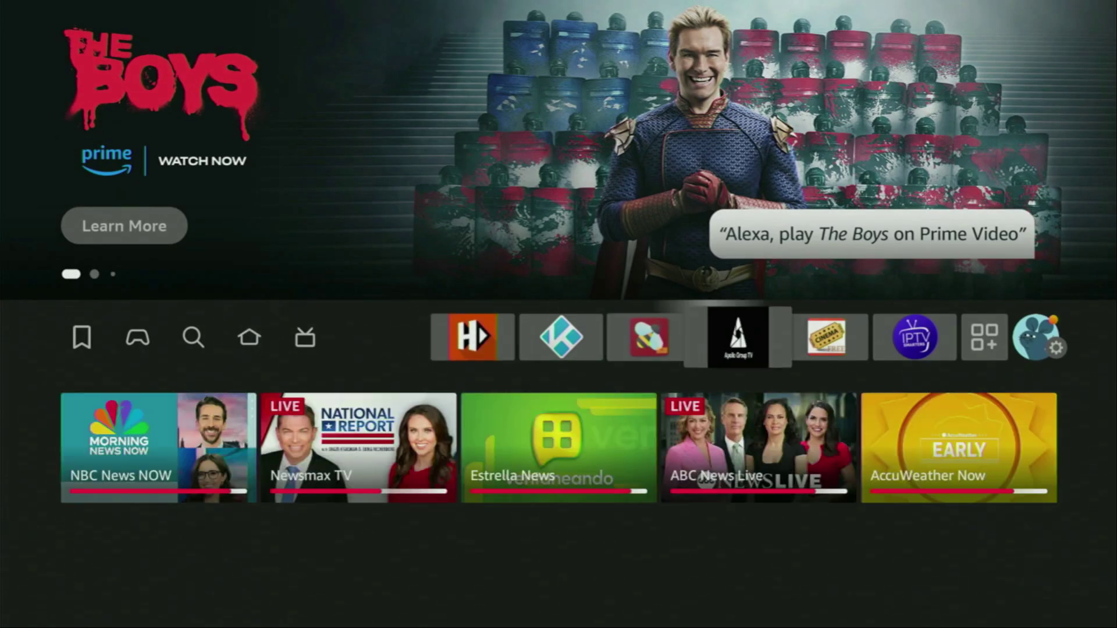
key(Right)
key(Right)
key(Right)
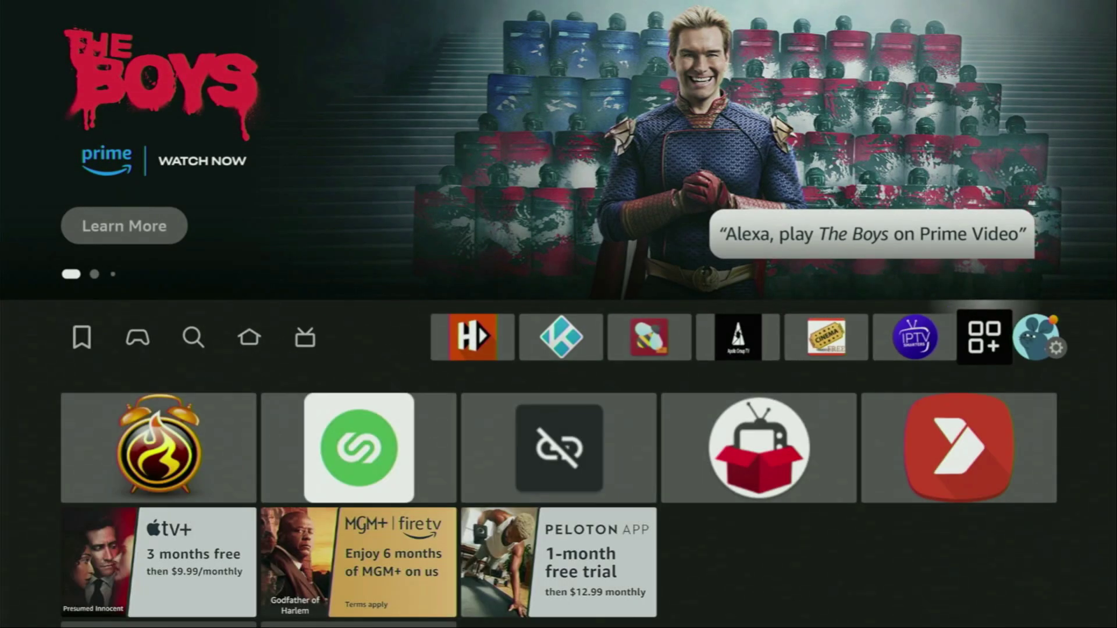
Step: Return to the Fire TV home screen and select the Stremio tile in the full apps list
key(Return)
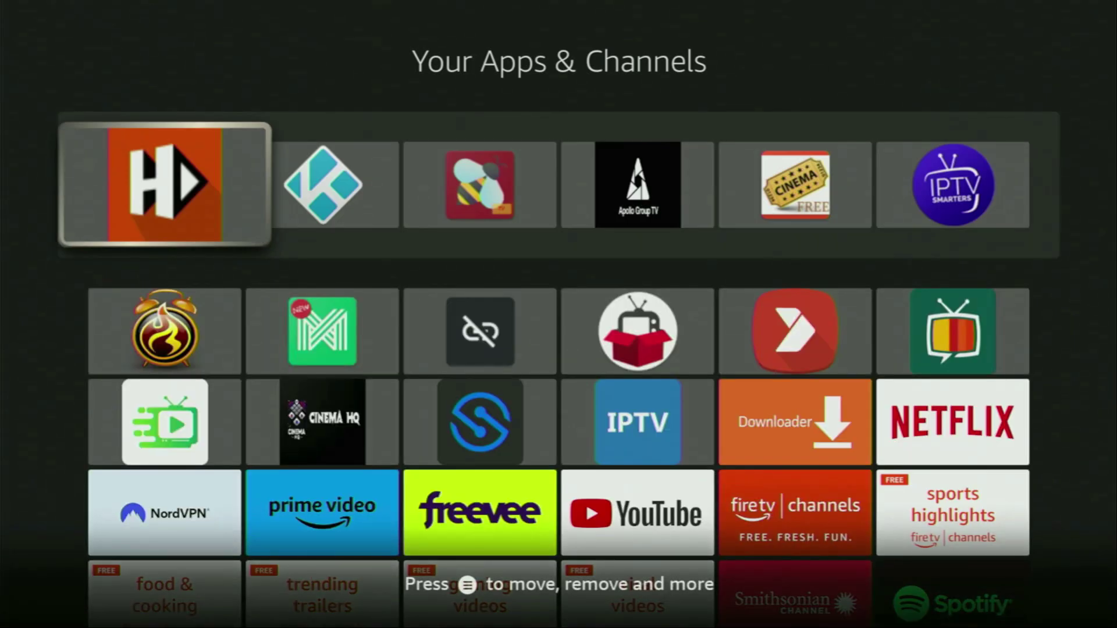
key(Down)
key(Down)
key(Down)
key(Down)
key(Down)
key(Right)
key(Right)
key(Right)
key(Right)
key(Right)
key(Down)
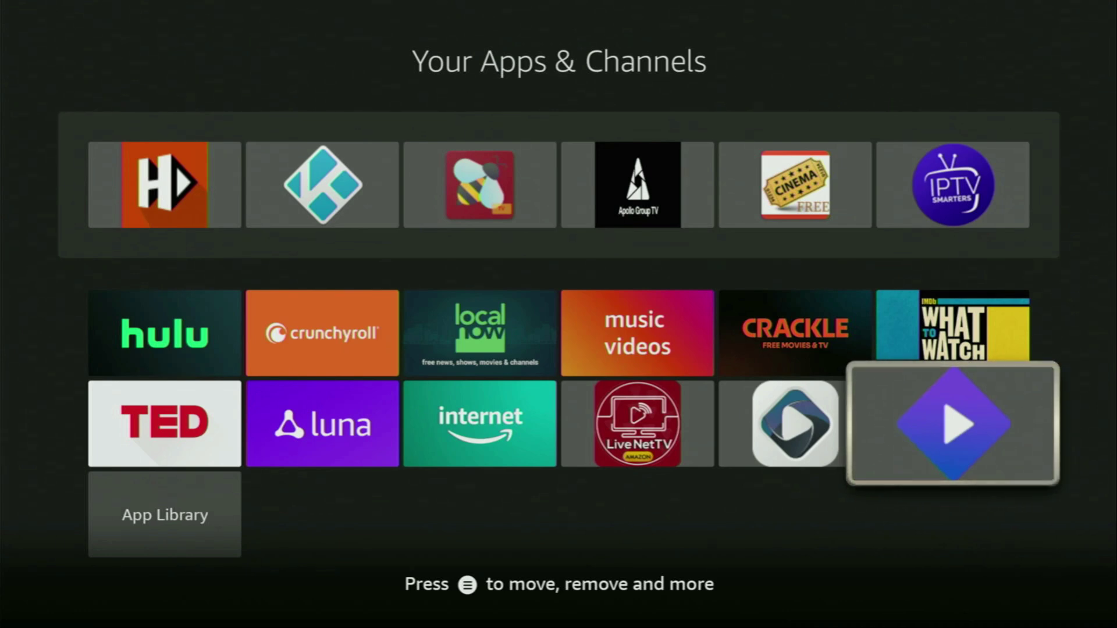
Step: Choose Move to front for Stremio and check the reordered apps list
key(Menu)
key(Down)
key(Return)
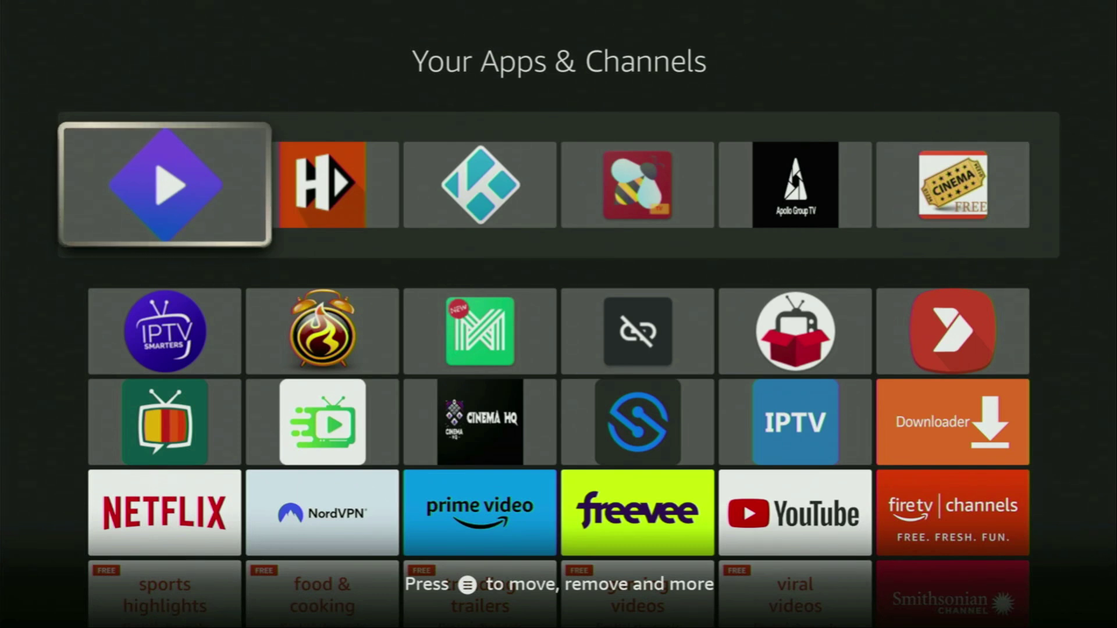
key(Down)
key(Down)
key(Down)
key(Right)
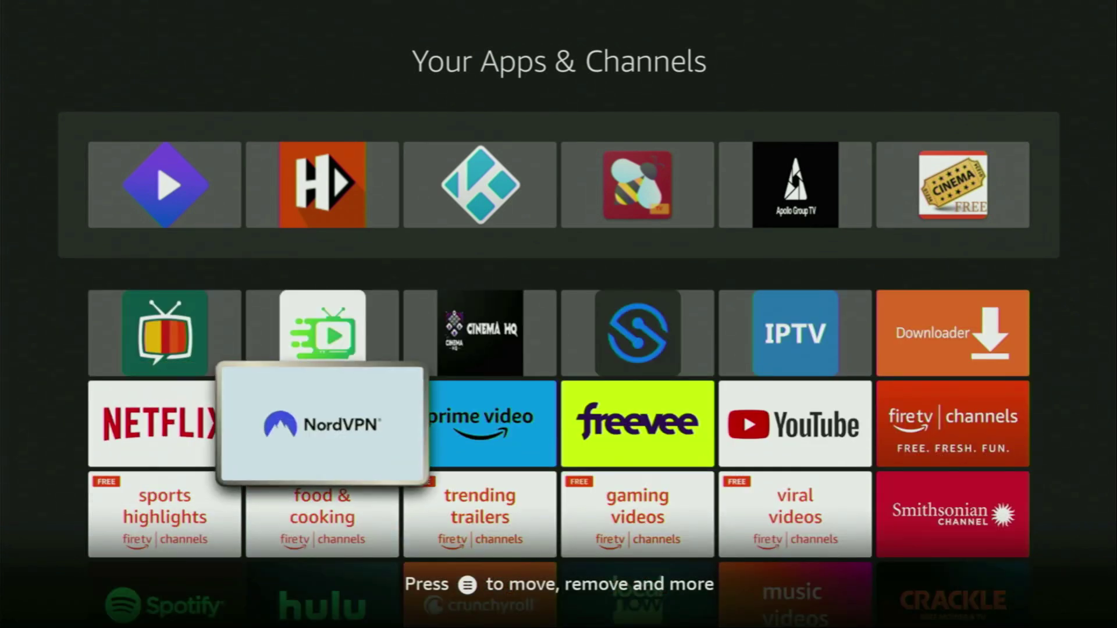
Step: Exit fullscreen and follow the topvpnoffer.com link in the video's pinned comment
key(Escape)
scroll(499, 553, down, 7)
click(366, 344)
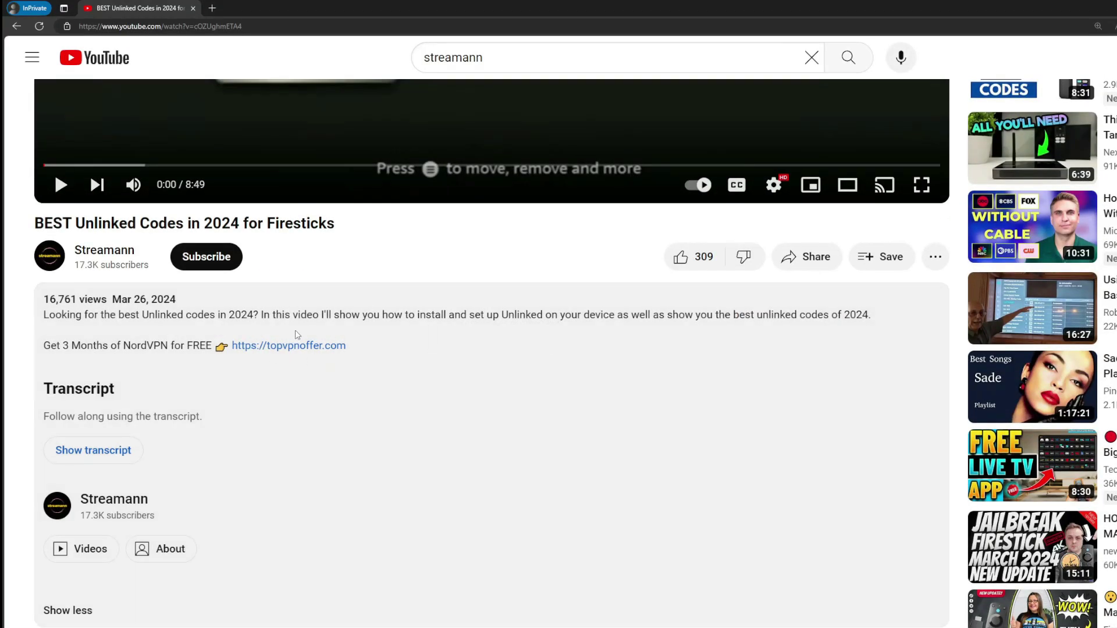
scroll(280, 378, down, 5)
drag(401, 482, 288, 470)
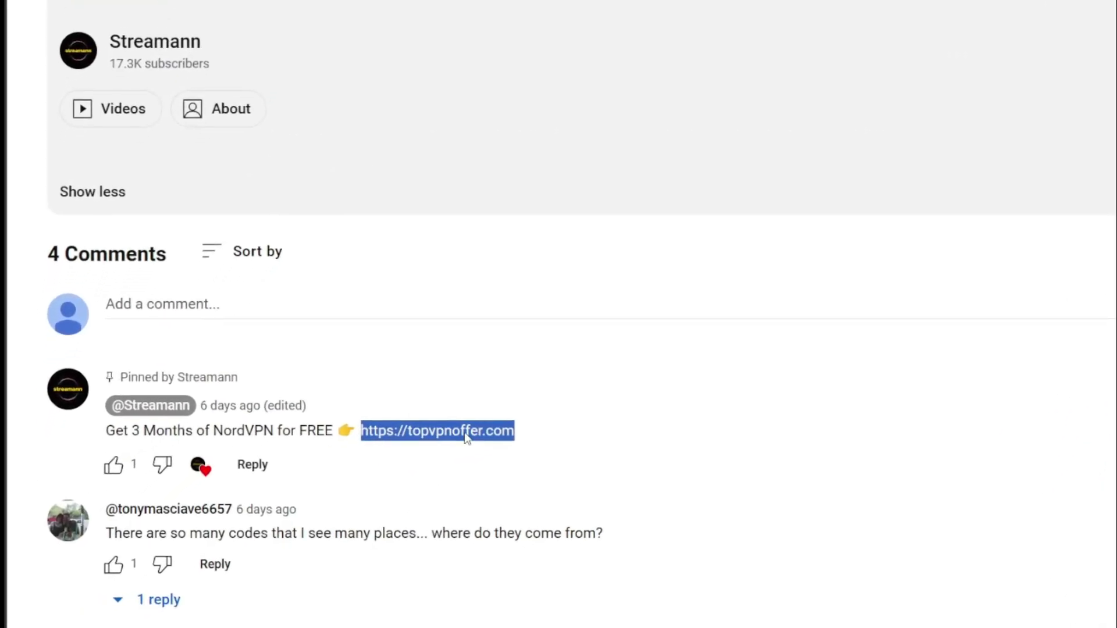
click(467, 437)
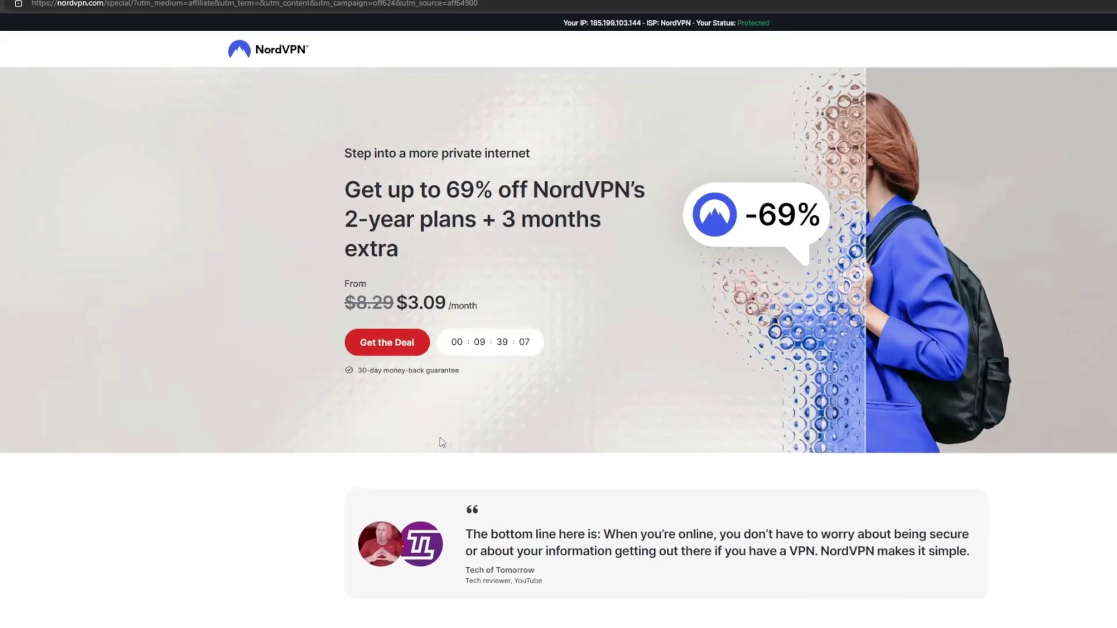